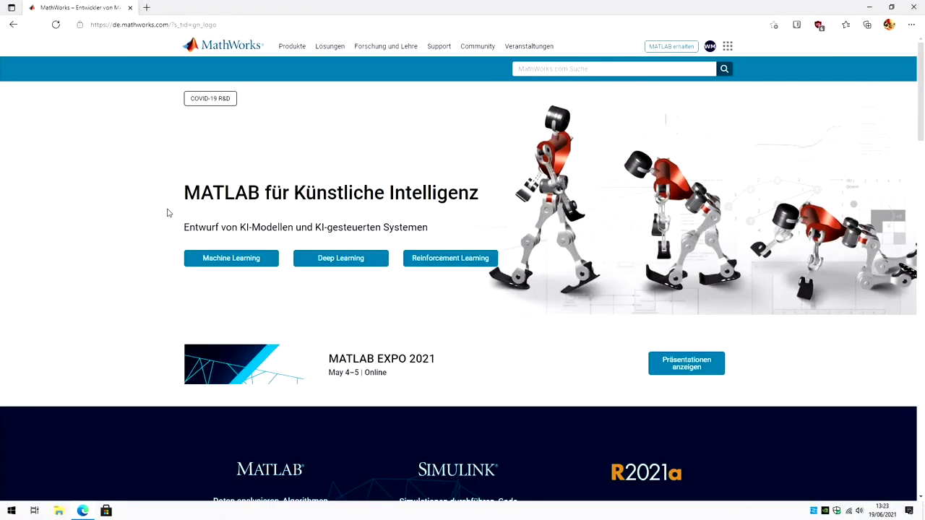
Step: Download the R2021a Windows installer matlab_R2021a_win64.exe from the account's licensed MATLAB downloads
click(235, 47)
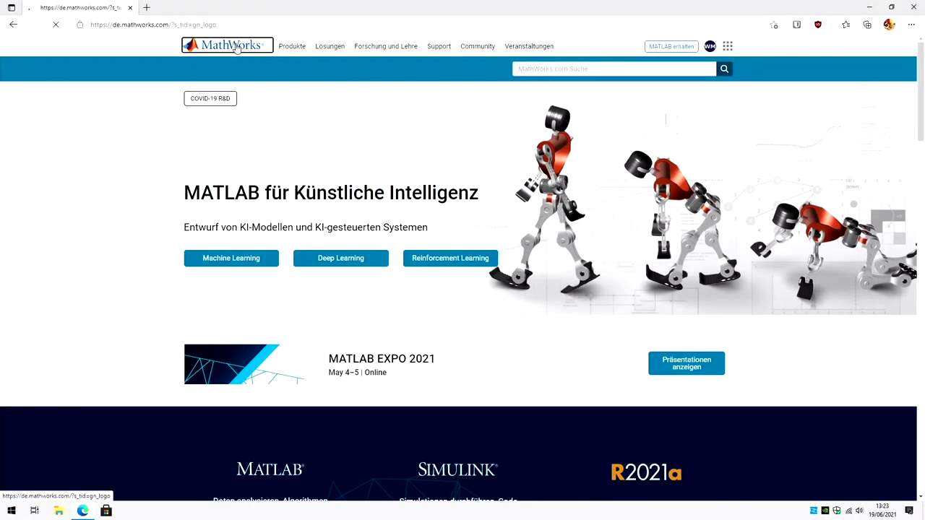
click(710, 46)
click(676, 65)
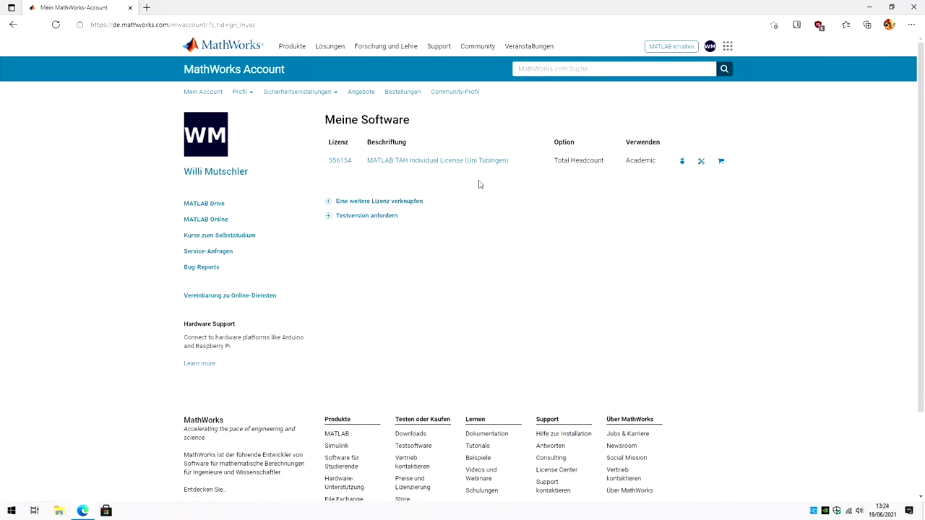
click(682, 162)
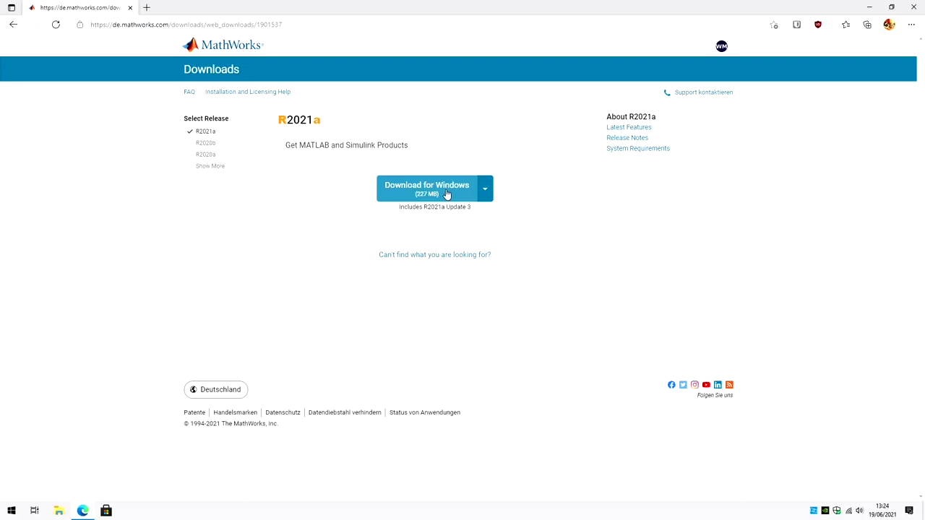
click(447, 194)
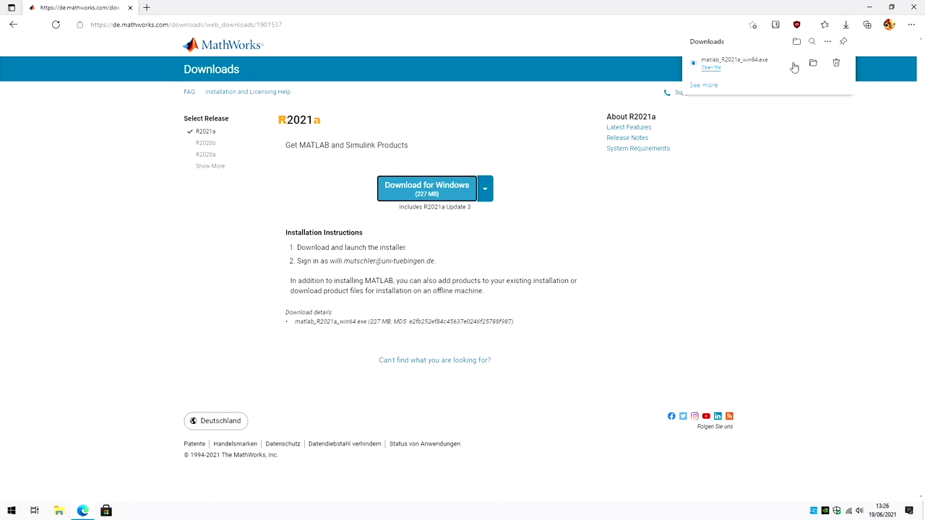
Step: Launch the downloaded installer, allow it through the firewall, and sign in with the account e-mail and password
click(709, 68)
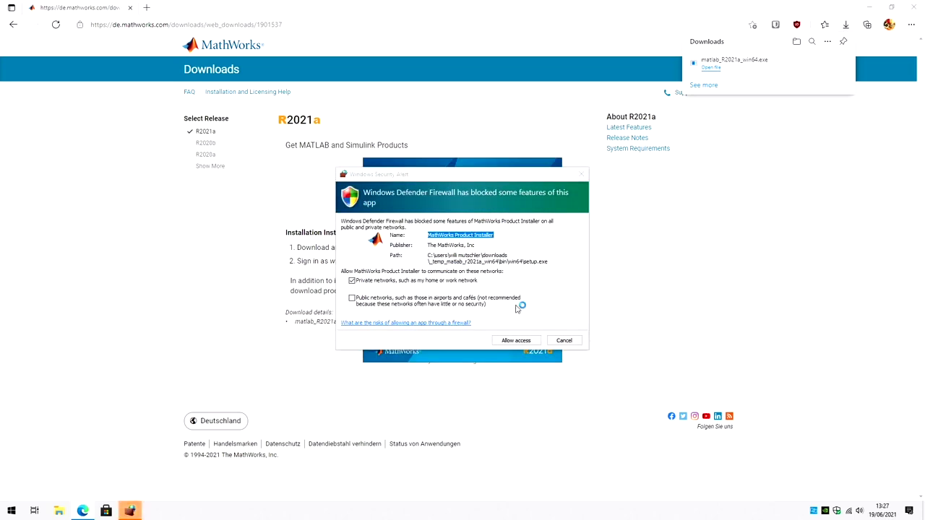
click(497, 341)
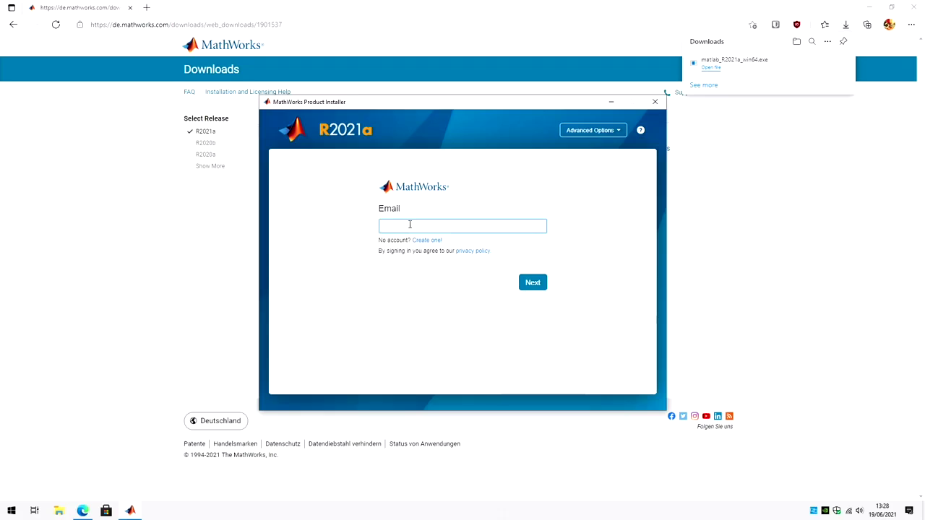
key(Return)
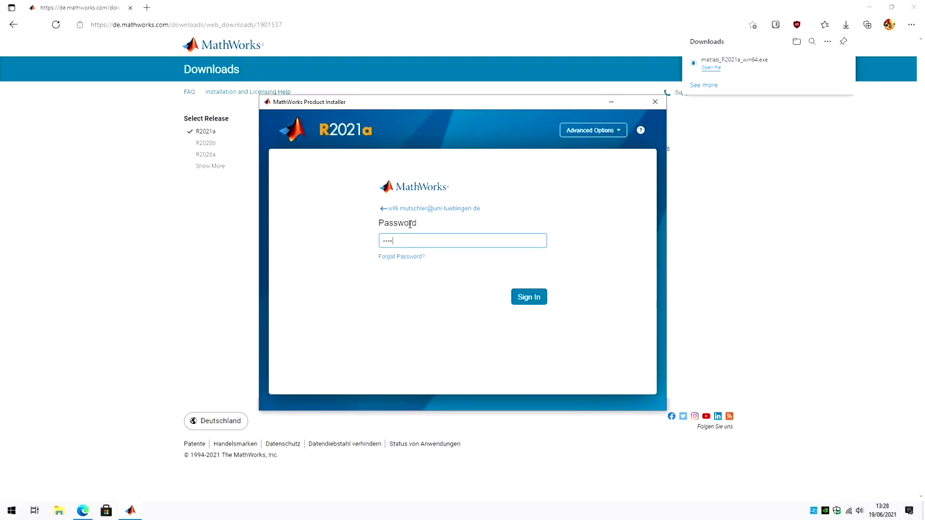
key(Return)
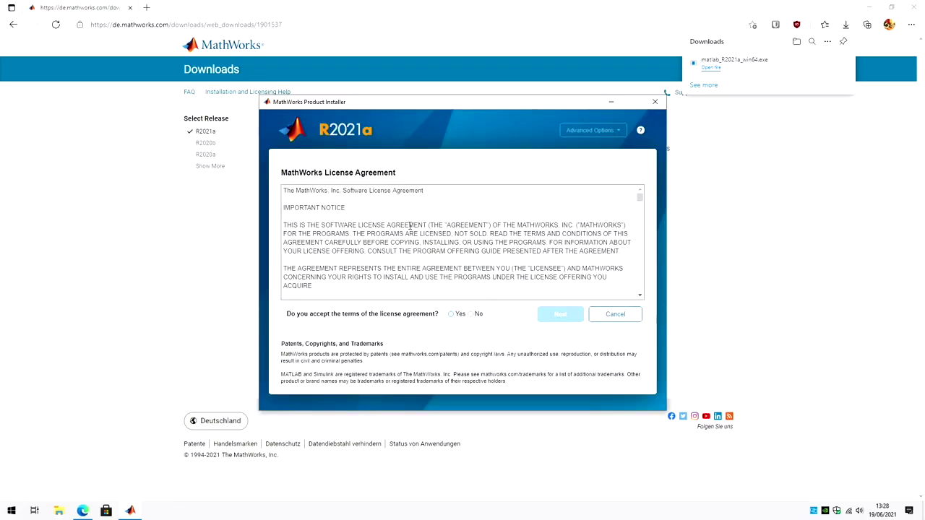
Step: Accept the license terms, choose the academic license, confirm the user, and keep C:\Program Files\MATLAB\R2021a
click(451, 313)
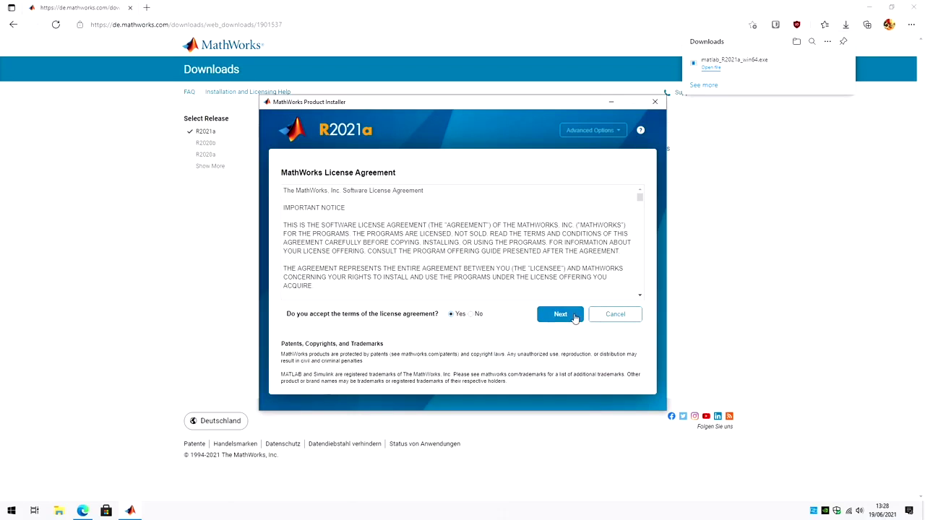
click(560, 314)
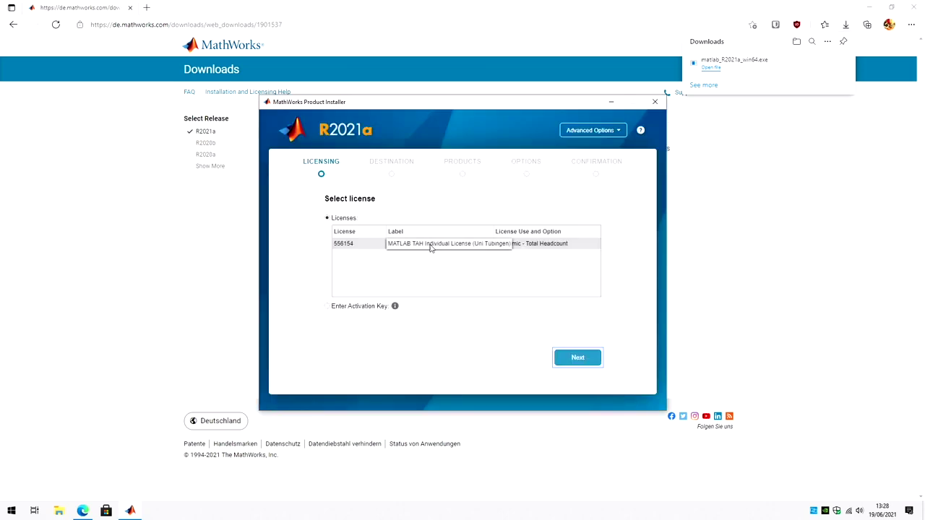
click(429, 246)
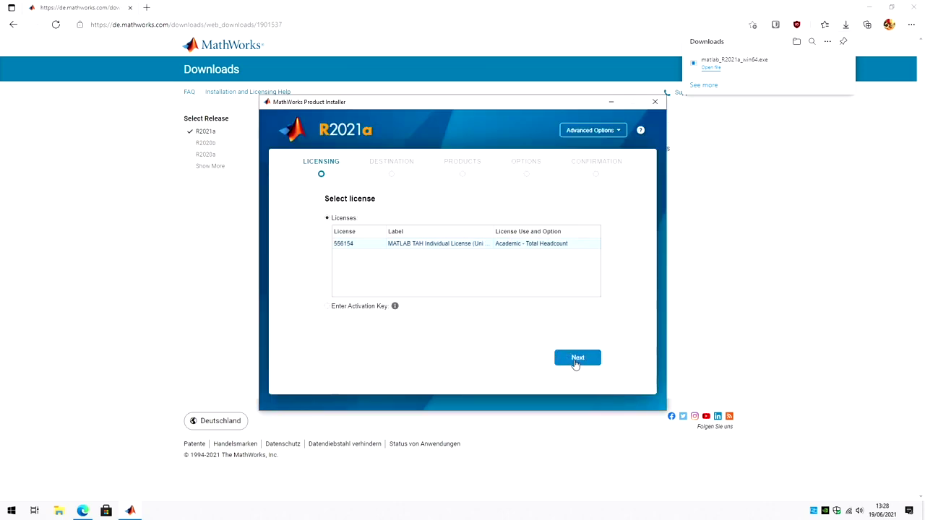
click(576, 364)
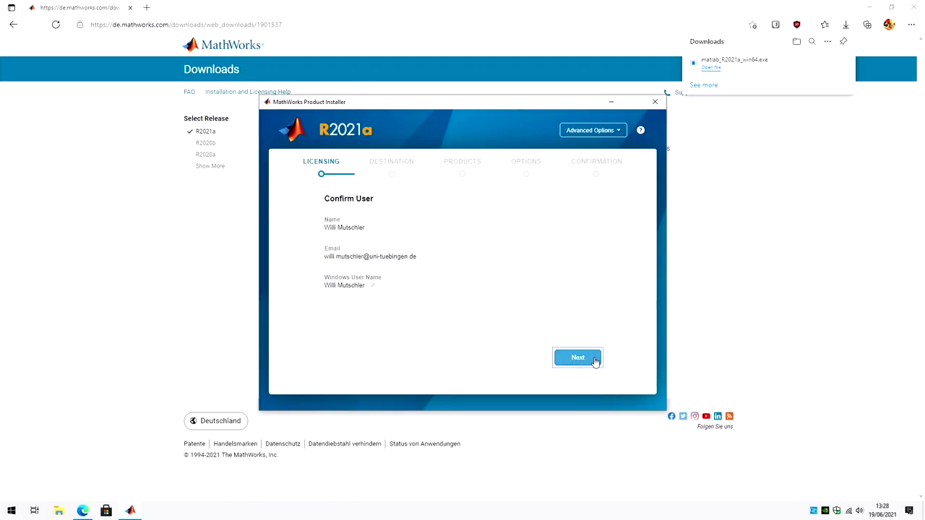
click(592, 359)
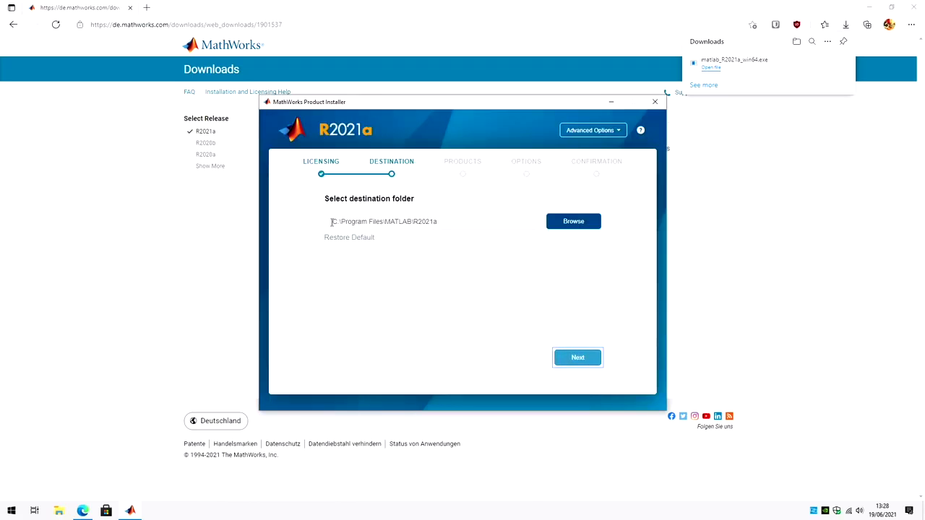
drag(332, 222, 452, 224)
click(457, 222)
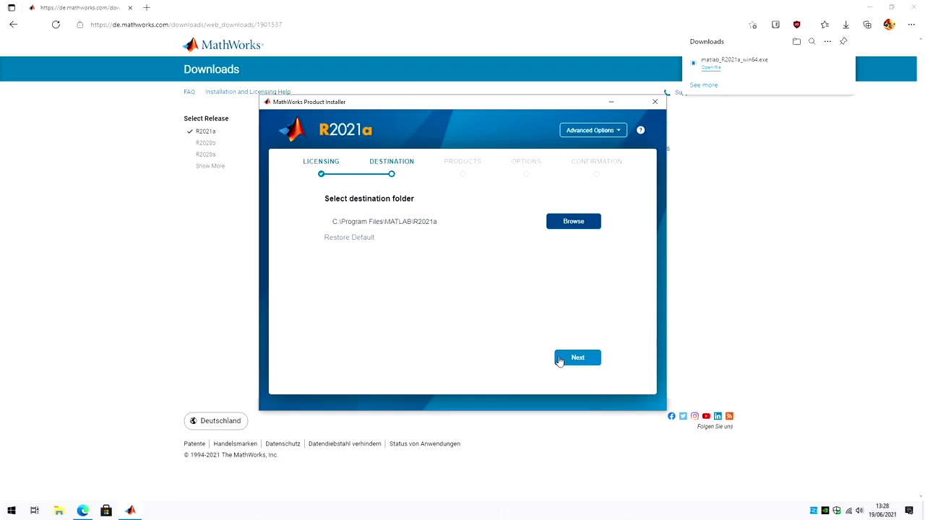
Step: Move to product selection, tick Optimization Toolbox and scroll through the list for the other toolboxes
click(580, 364)
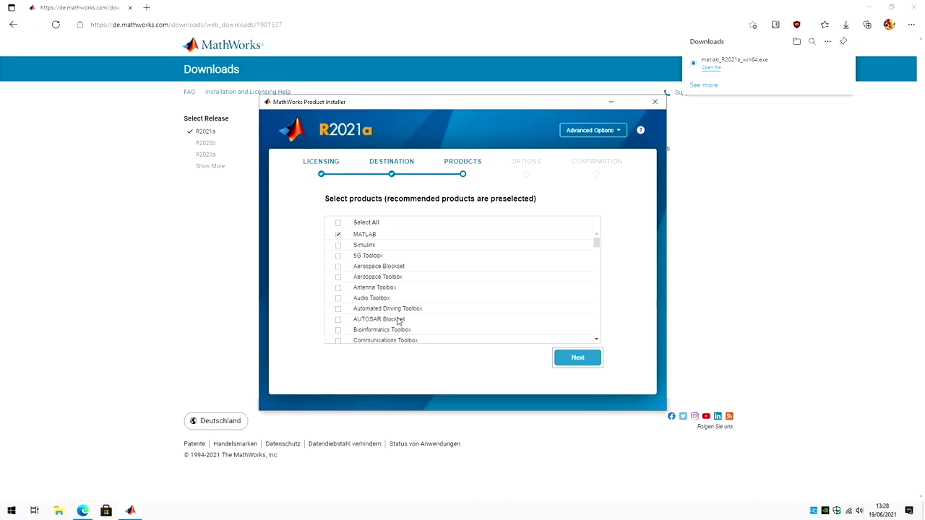
scroll(398, 321, down, 17)
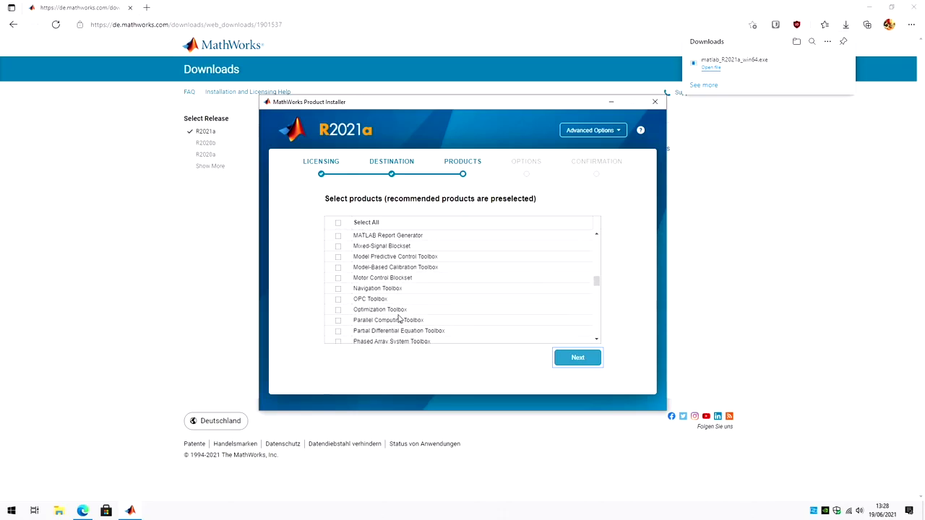
scroll(398, 316, up, 5)
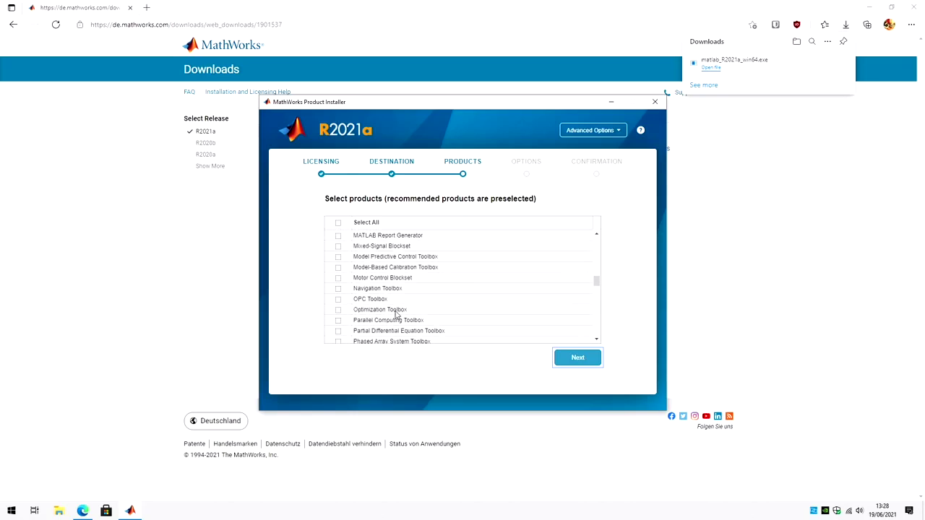
click(339, 310)
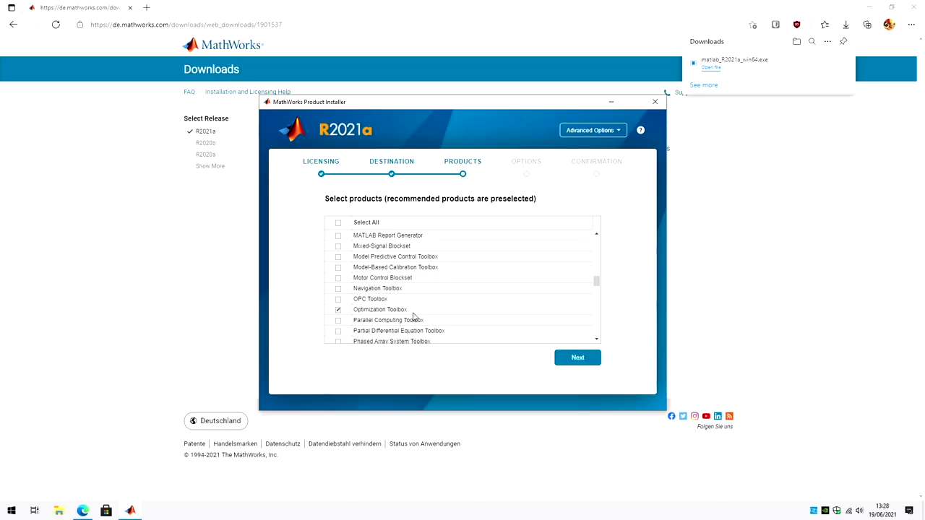
scroll(415, 318, down, 6)
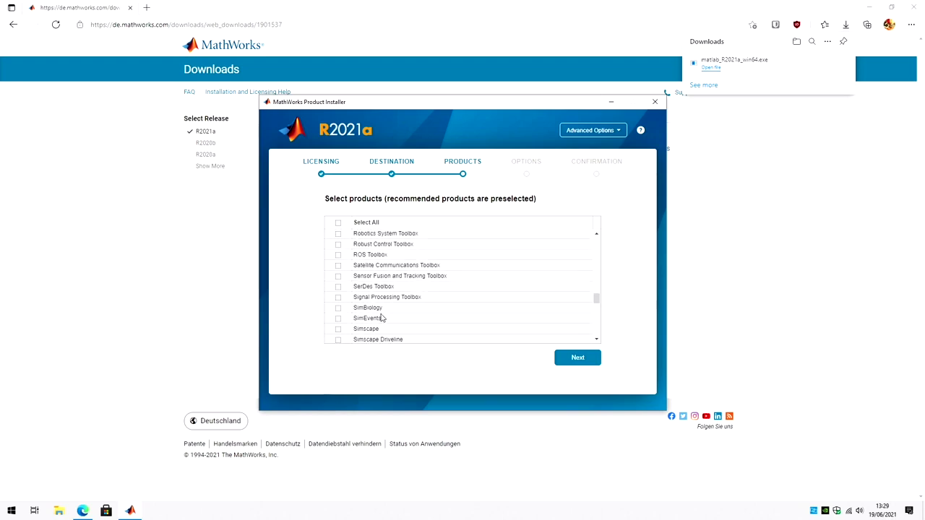
scroll(383, 318, down, 8)
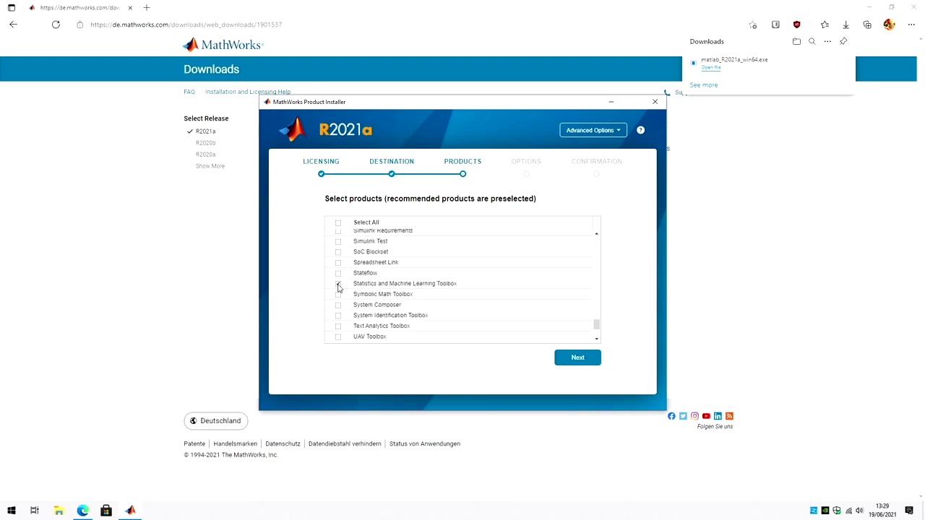
scroll(436, 318, up, 20)
scroll(436, 318, down, 3)
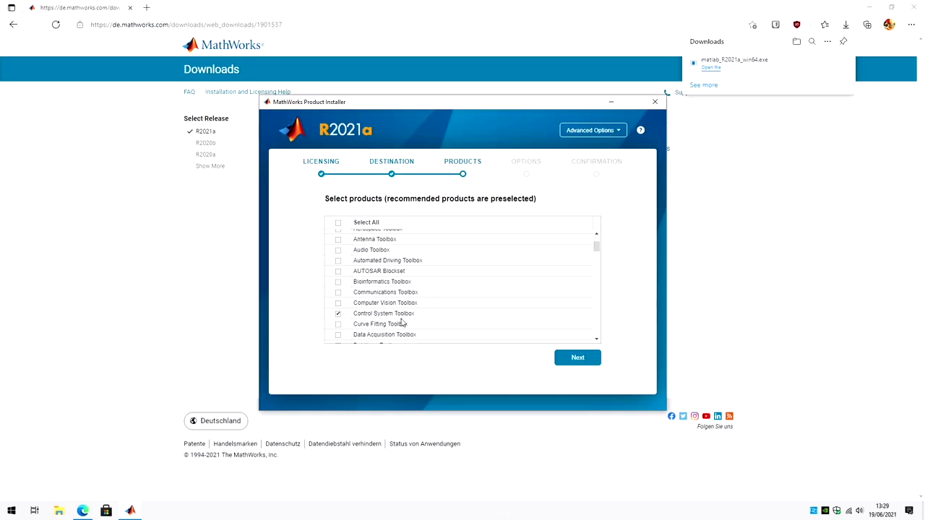
scroll(443, 320, down, 7)
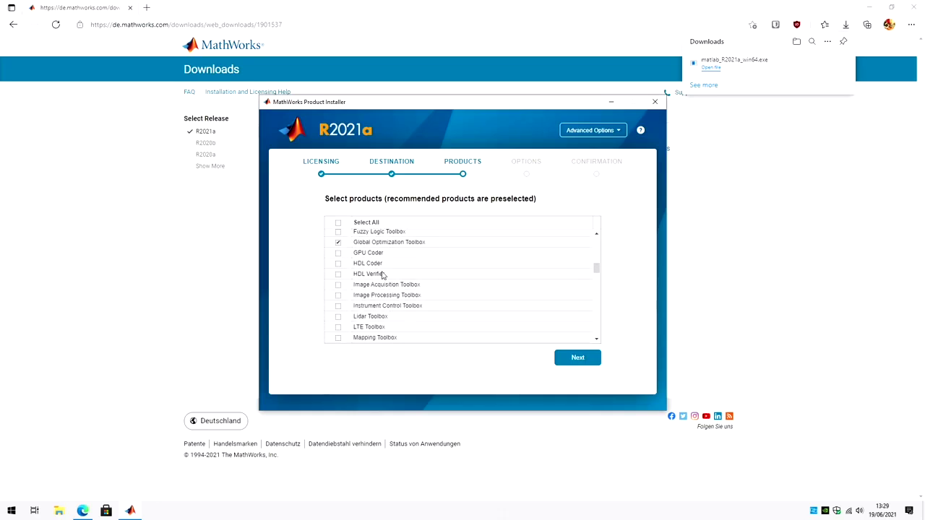
scroll(424, 311, down, 15)
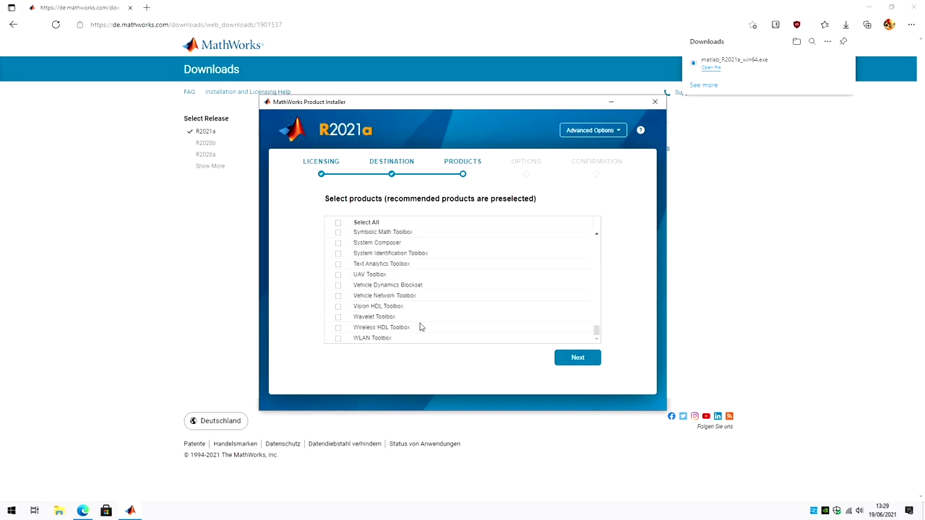
scroll(421, 327, up, 20)
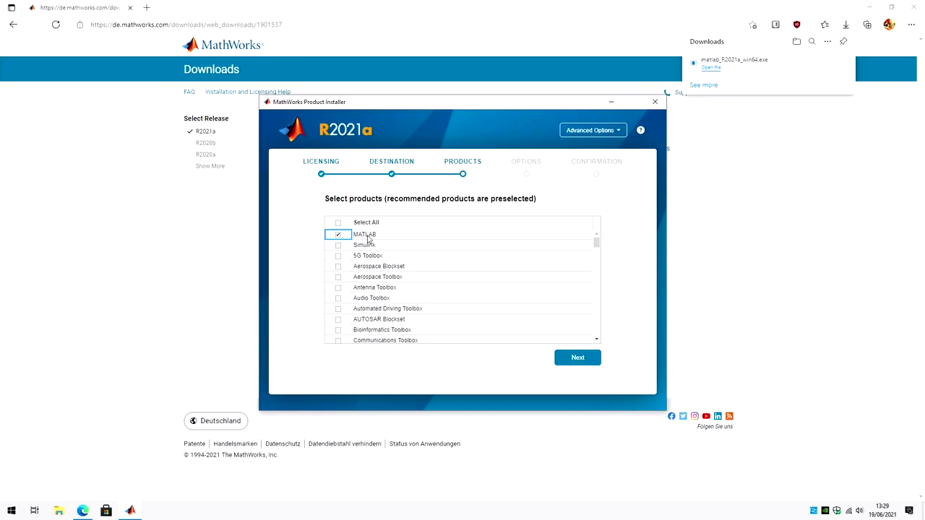
Step: Keep the product selection and install options, then install the 5 selected products (6.2 GB)
click(583, 362)
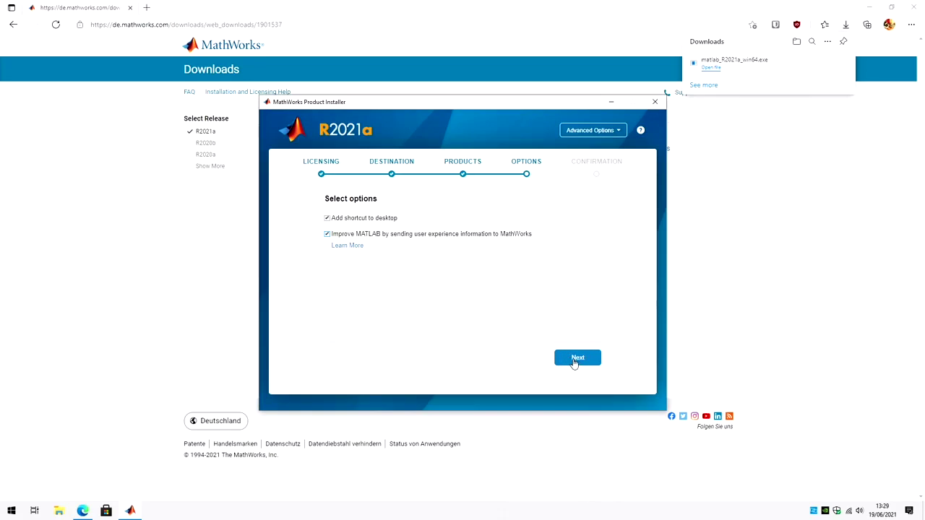
click(576, 357)
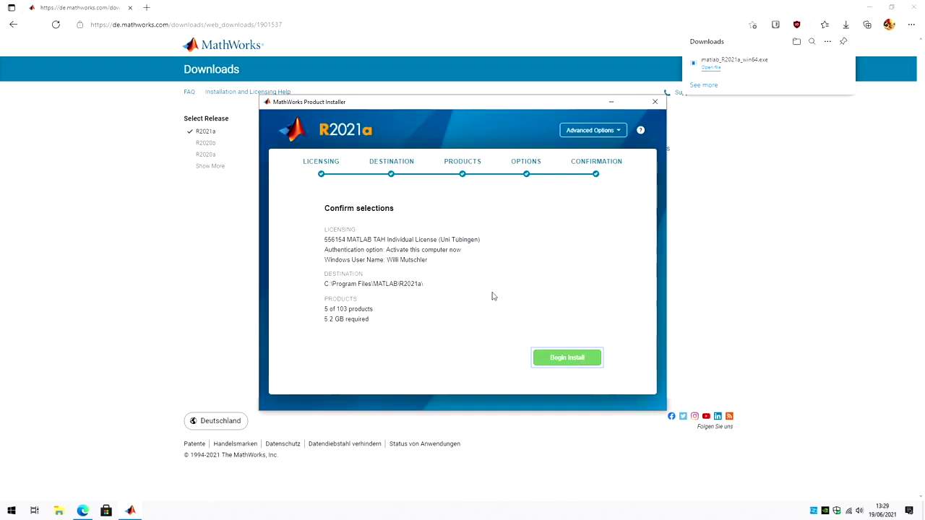
click(576, 358)
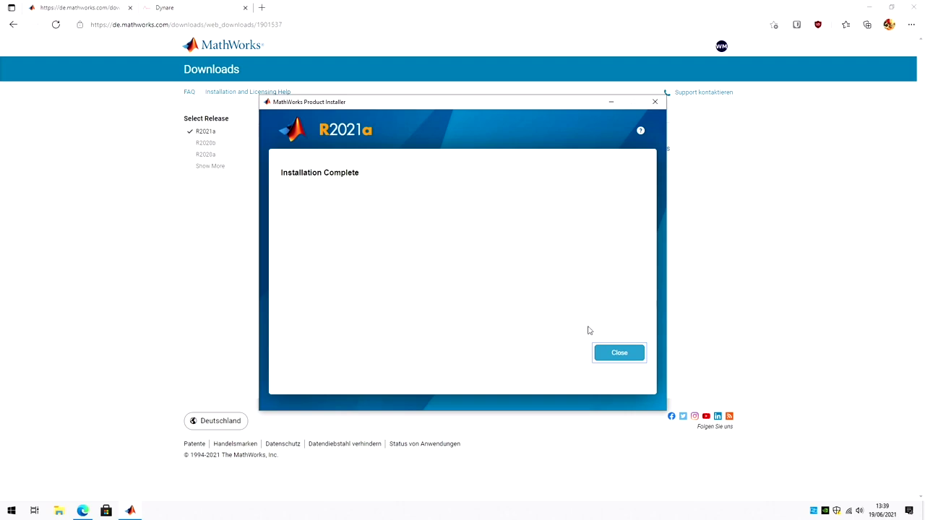
Step: Close the finished installer and start MATLAB R2021a from Windows search using 'matla'
click(620, 356)
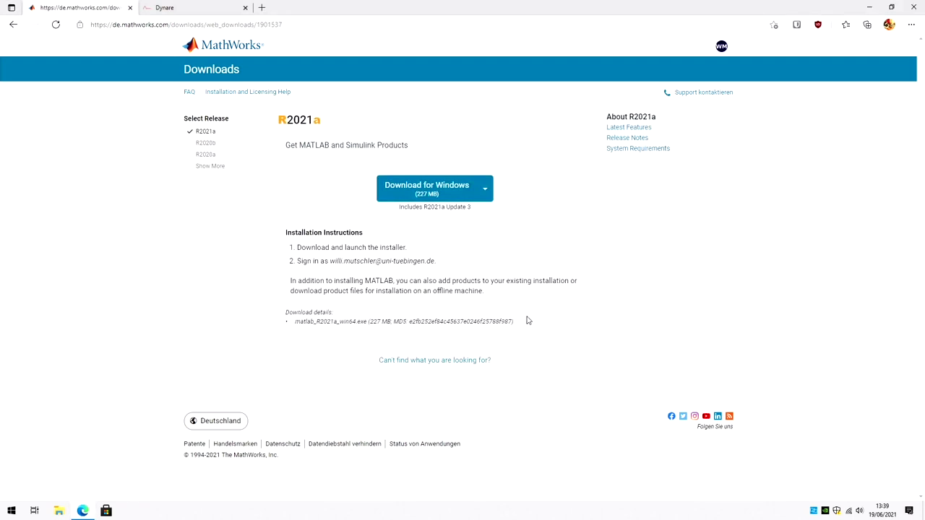
key(super)
text(matla)
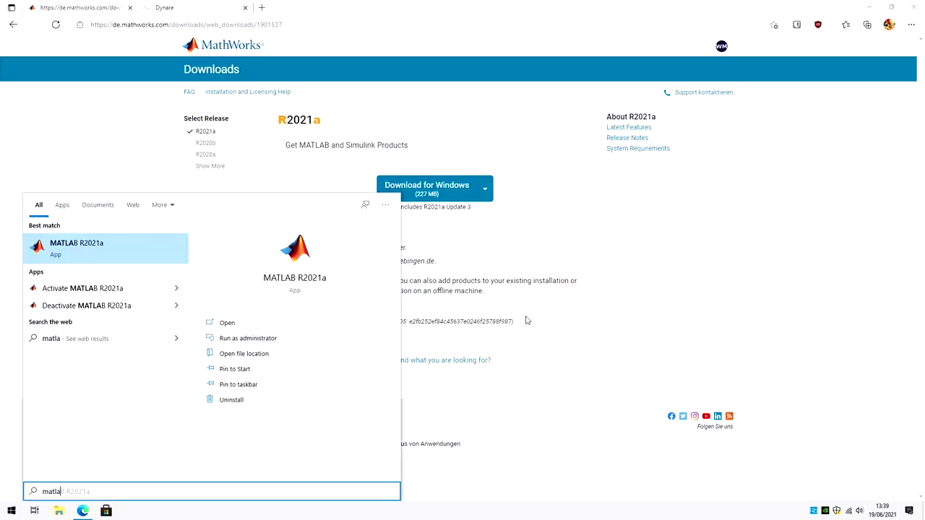
key(Return)
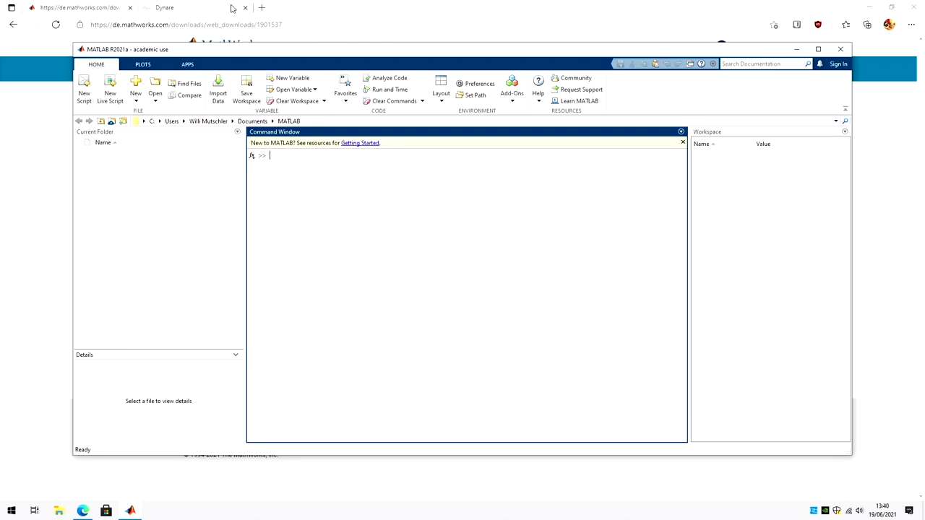
Step: Download dynare-4.6.4-win.exe from the Dynare website's v4.6.4 download page
click(182, 14)
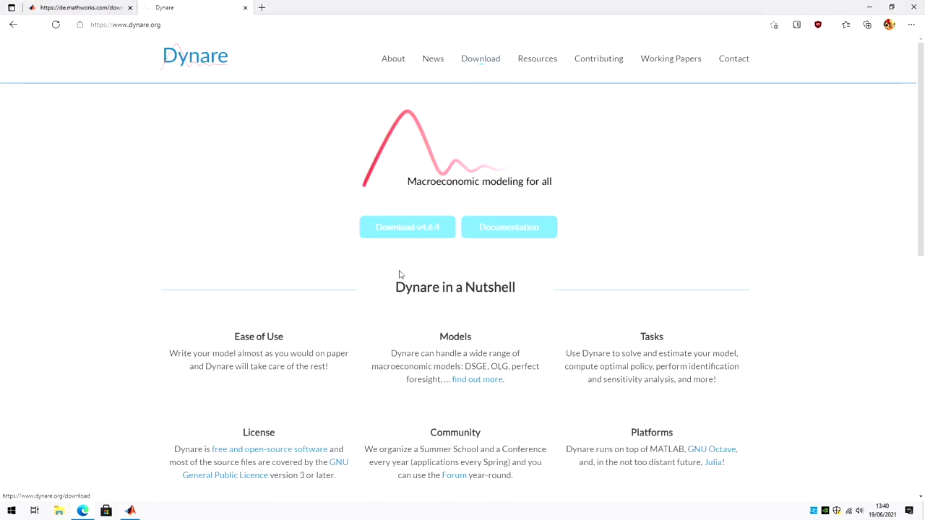
click(414, 237)
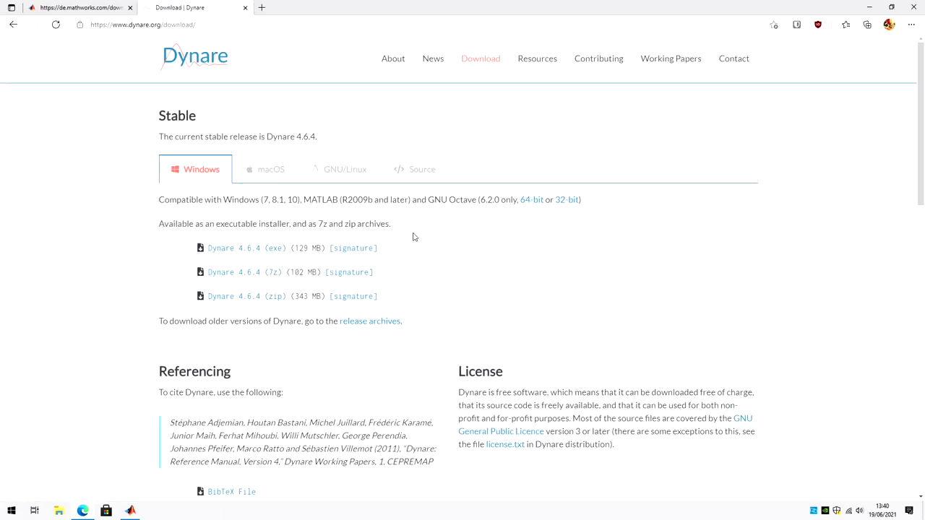
click(243, 249)
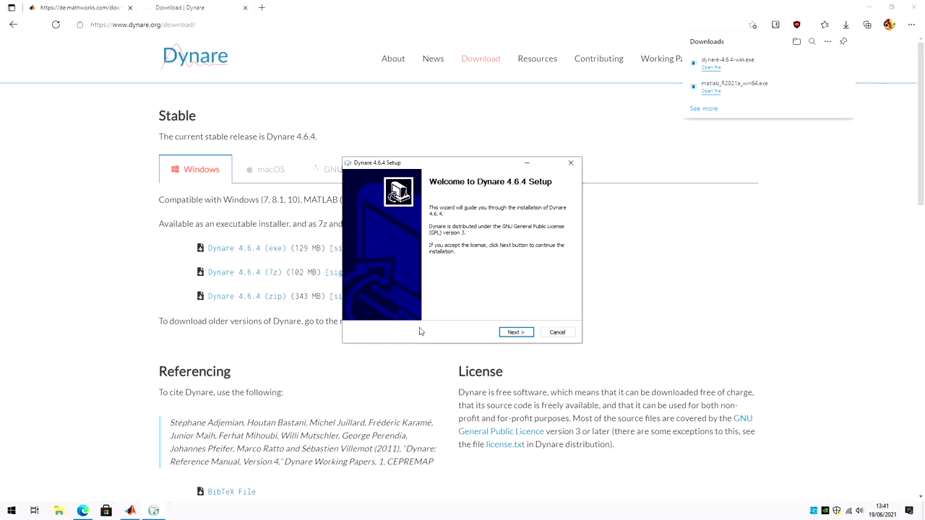
Step: Leave the Dynare++ component unchecked and continue to the install location step
click(511, 334)
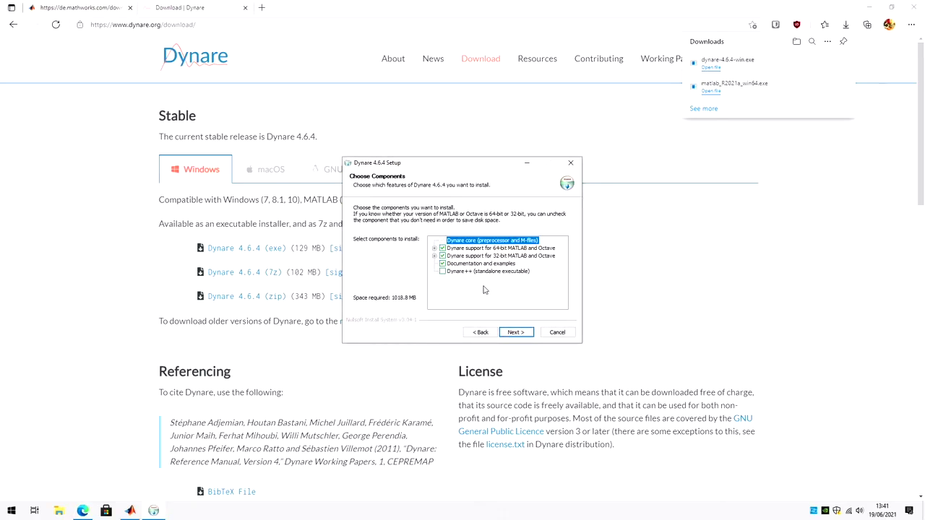
click(443, 272)
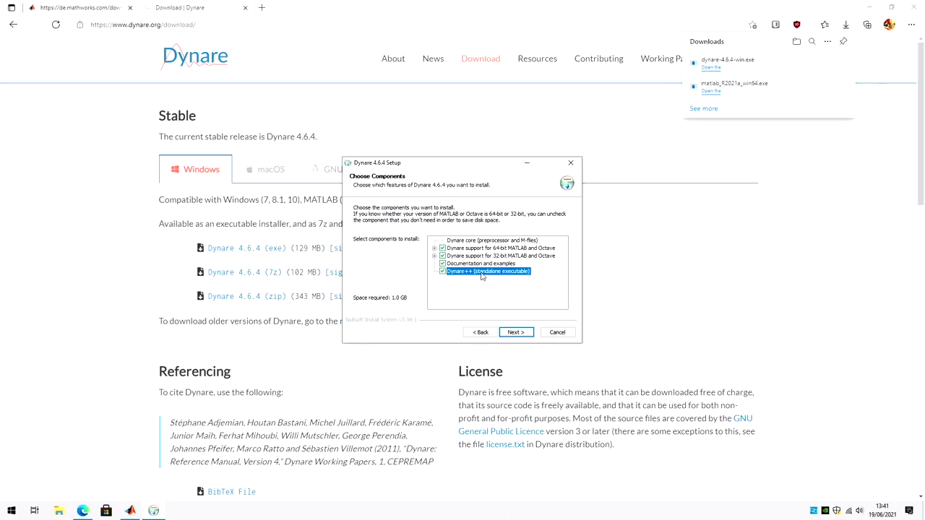
click(443, 271)
click(443, 271)
click(443, 271)
click(514, 333)
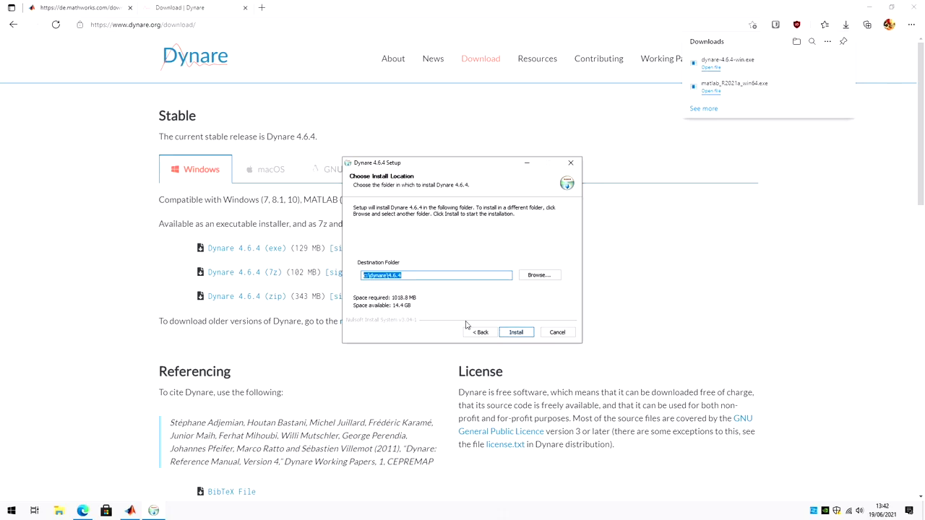
Step: Keep c:\dynare\4.6.4 as the destination and install Dynare 4.6.4
click(420, 274)
drag(362, 277, 416, 275)
click(417, 275)
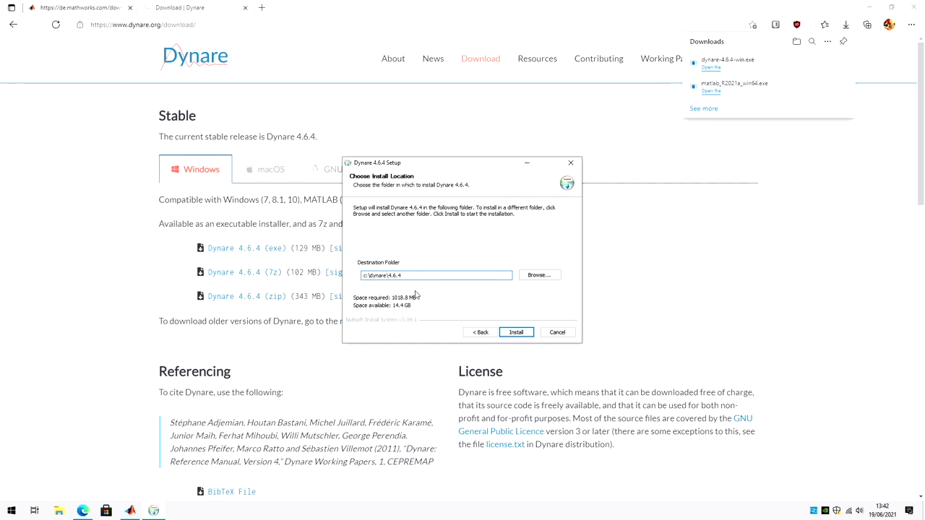
drag(409, 275, 359, 278)
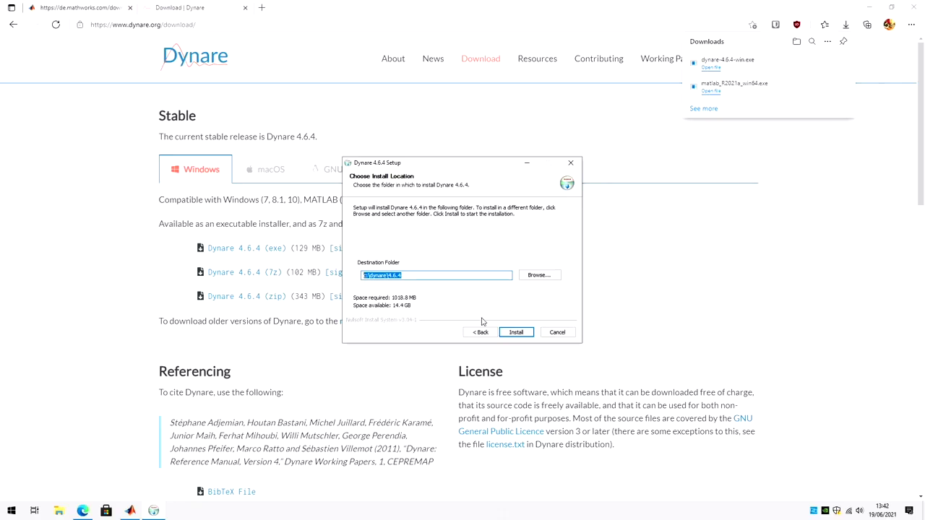
click(515, 332)
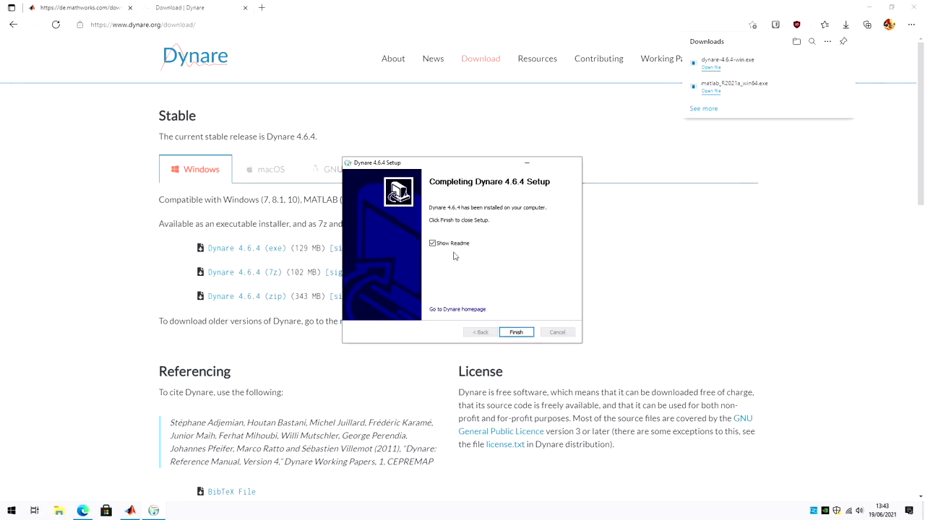
Step: Finish the setup, close the README, and bring MATLAB back maximized
click(515, 332)
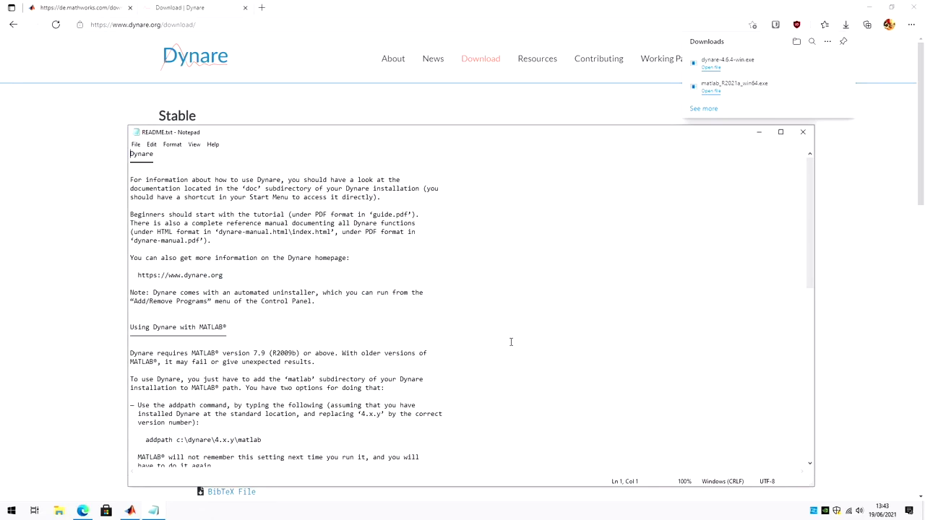
click(802, 133)
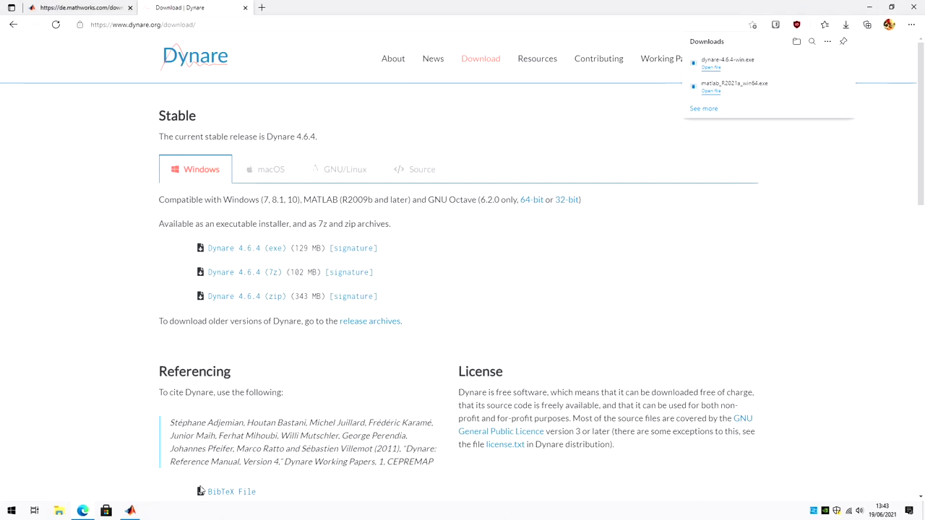
click(130, 511)
double_click(522, 51)
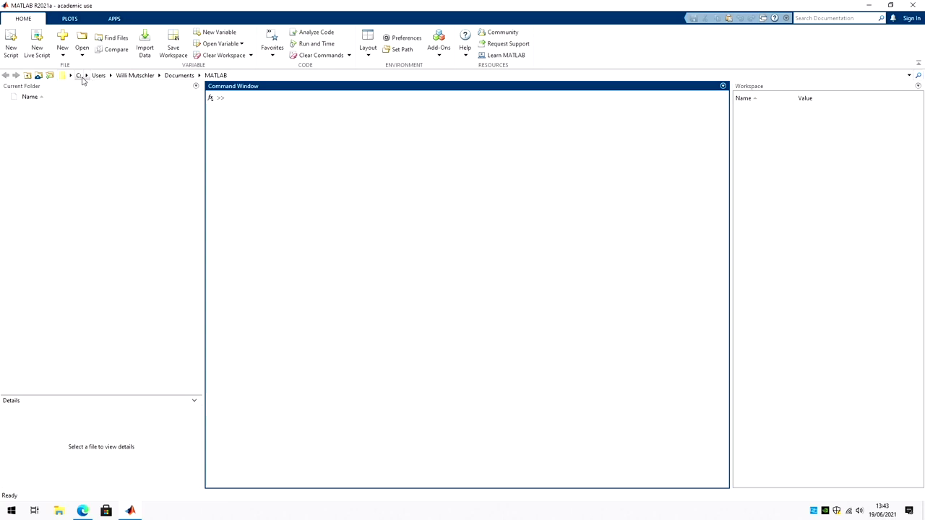
Step: Browse Current Folder from C: into dynare\4.6.4\matlab and scroll through Dynare's MATLAB files
click(78, 75)
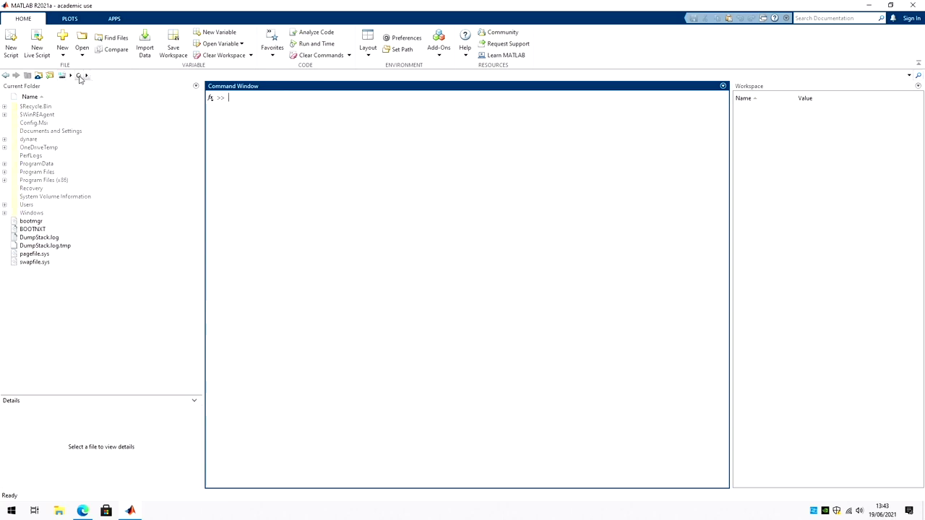
click(29, 140)
double_click(29, 142)
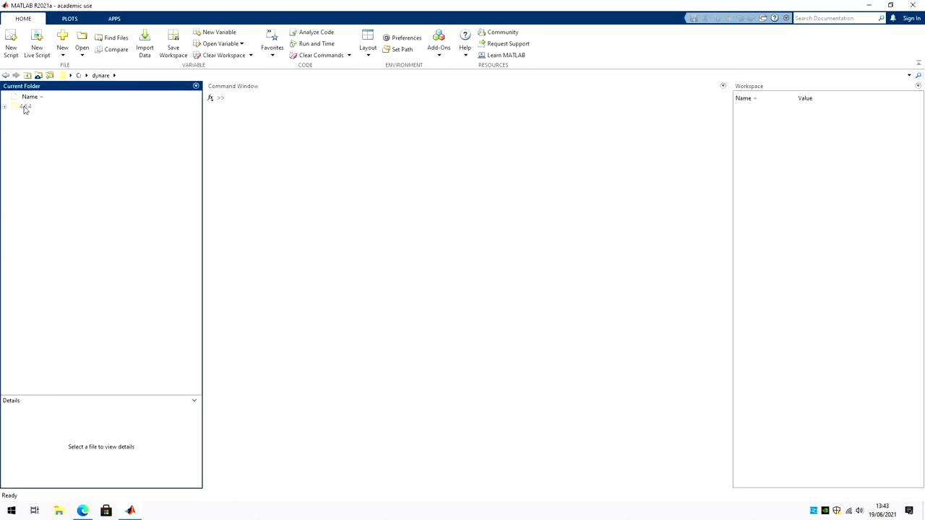
double_click(26, 107)
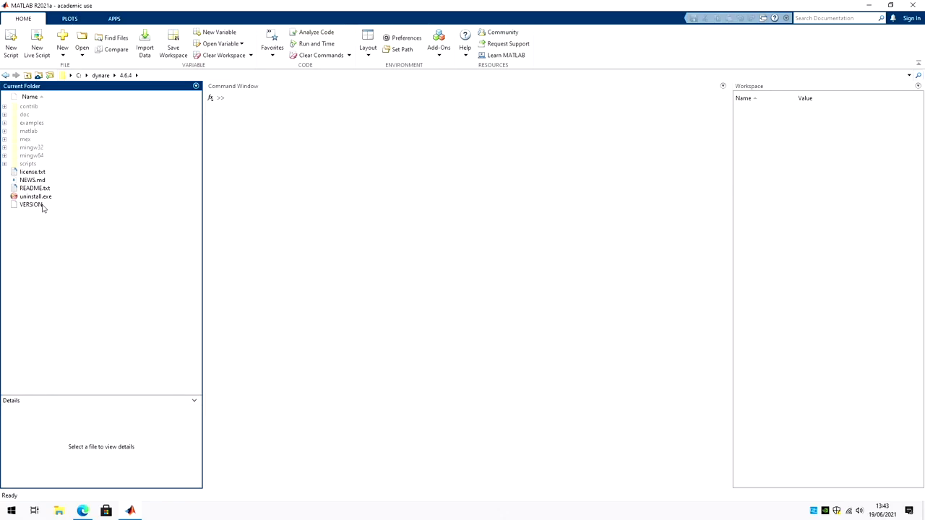
double_click(31, 132)
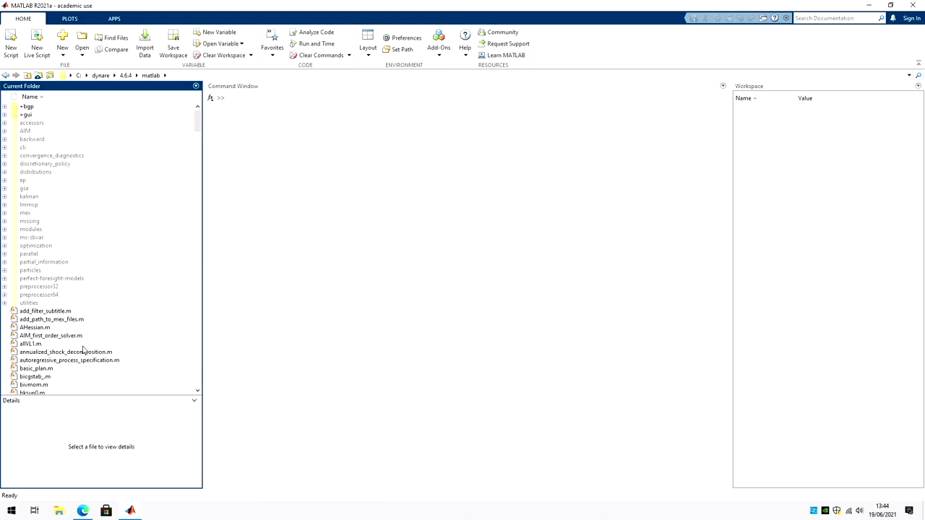
scroll(94, 347, down, 10)
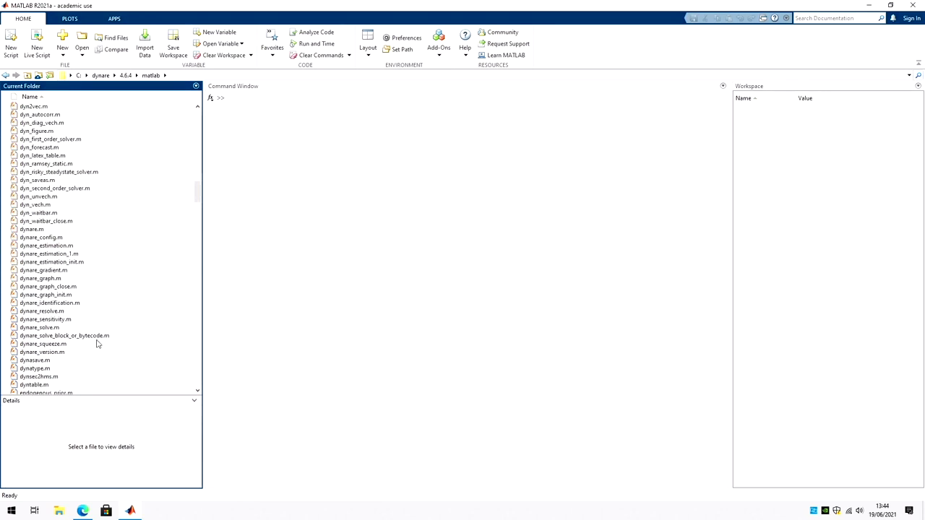
scroll(98, 344, down, 15)
drag(200, 252, 157, 126)
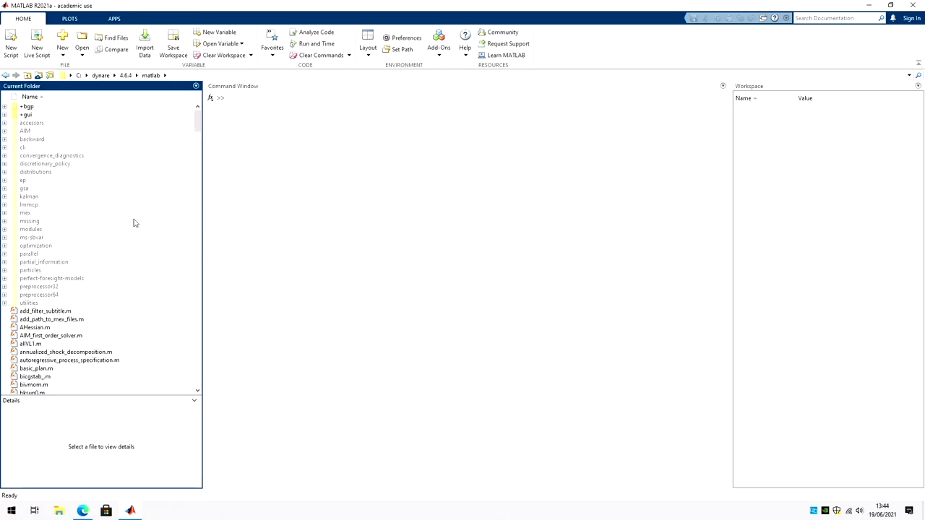
Step: Go back to C:\dynare, make a new folder named work there, and open it
key(BackSpace)
key(BackSpace)
key(BackSpace)
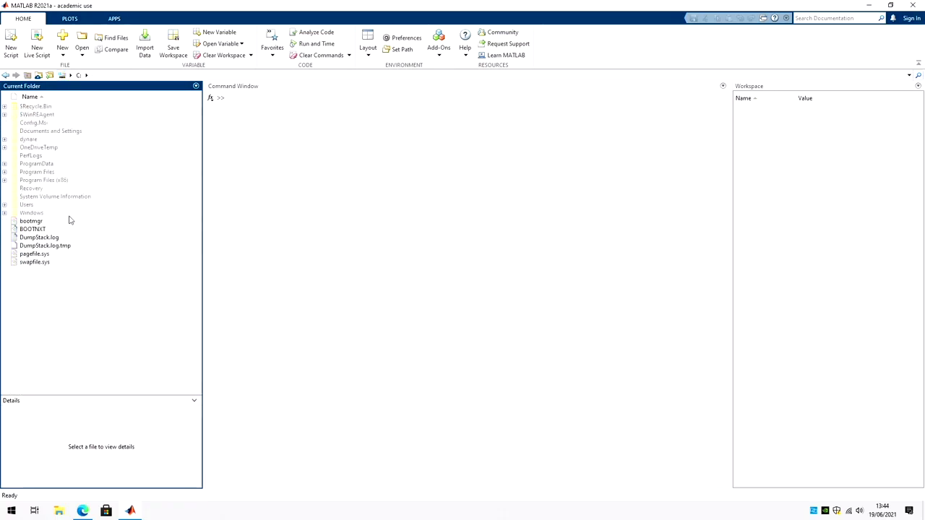
double_click(36, 140)
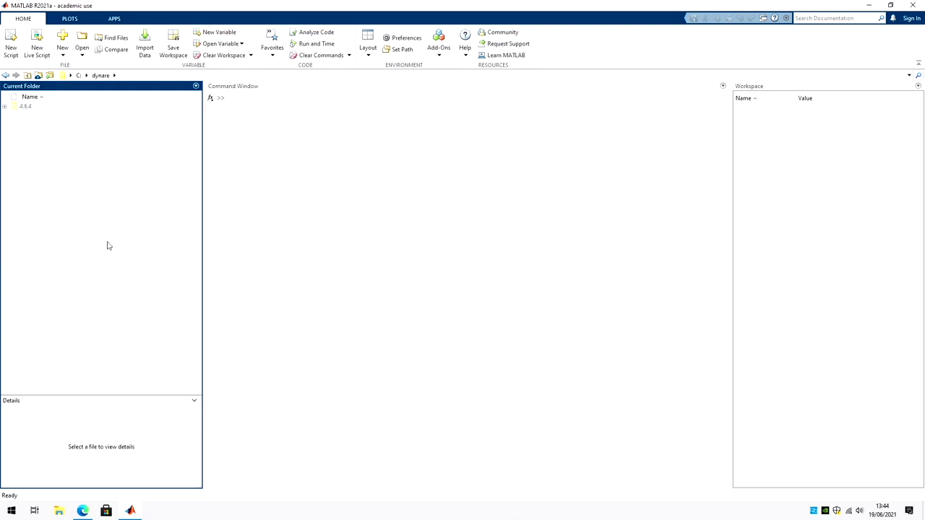
right_click(62, 193)
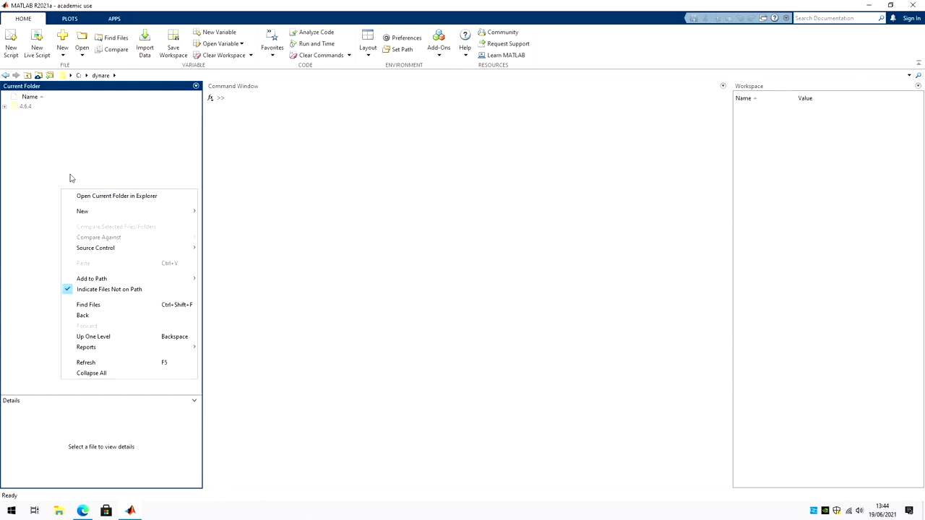
mouse_move(118, 211)
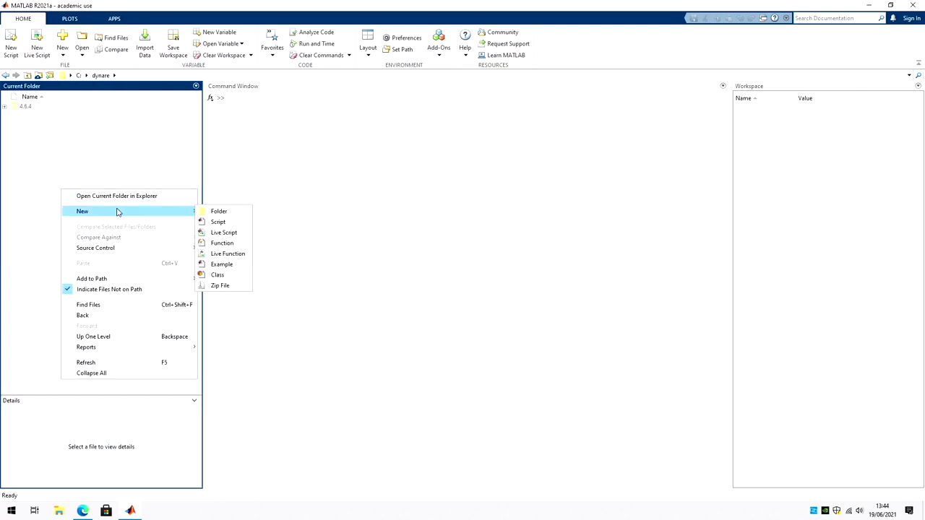
click(216, 210)
text(work)
key(Return)
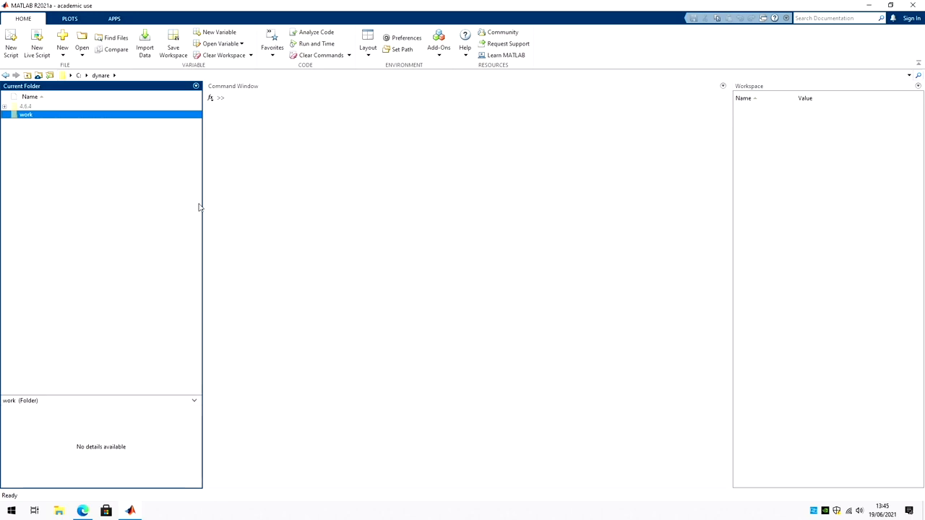
key(Return)
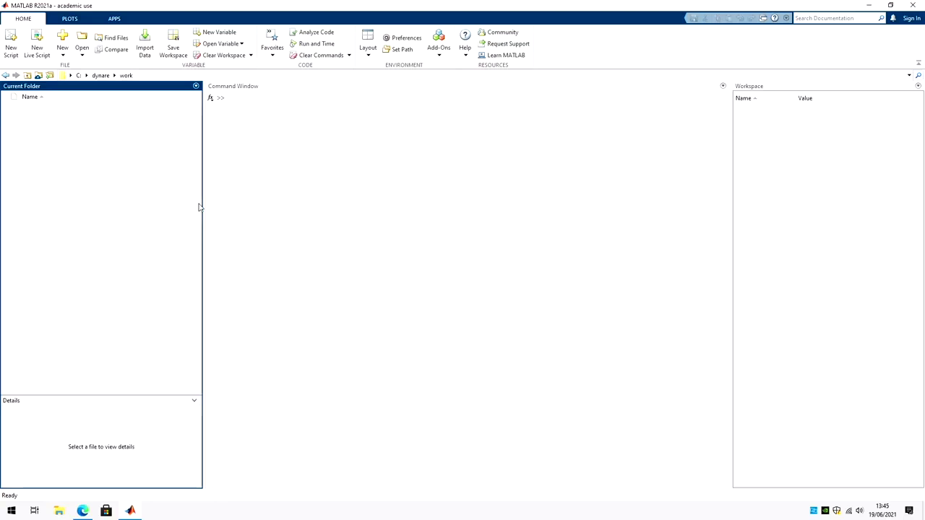
Step: Copy example1.mod from the dynare\4.6.4\examples folder
click(99, 76)
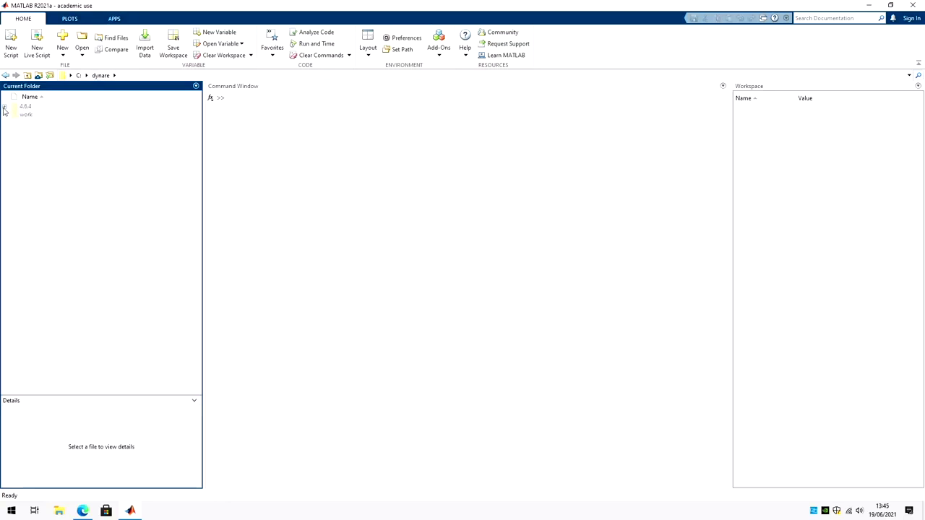
double_click(33, 109)
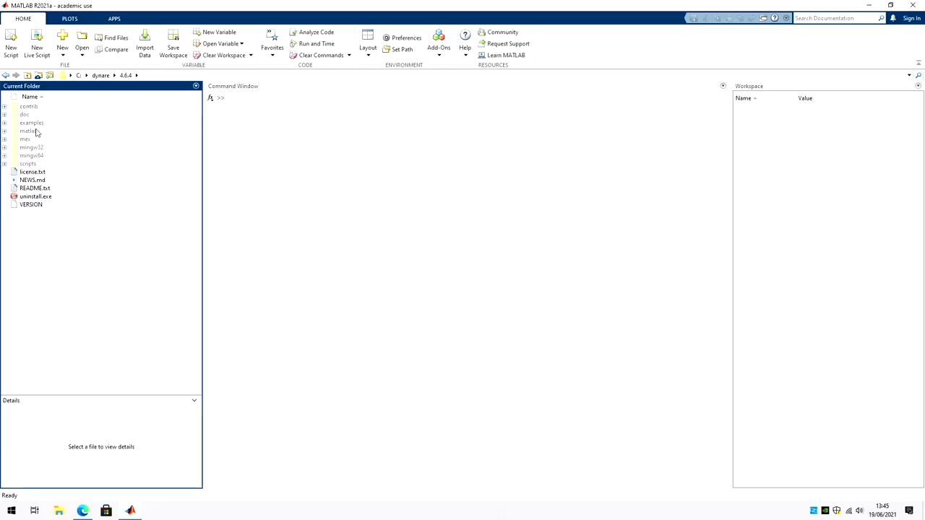
double_click(31, 122)
click(48, 132)
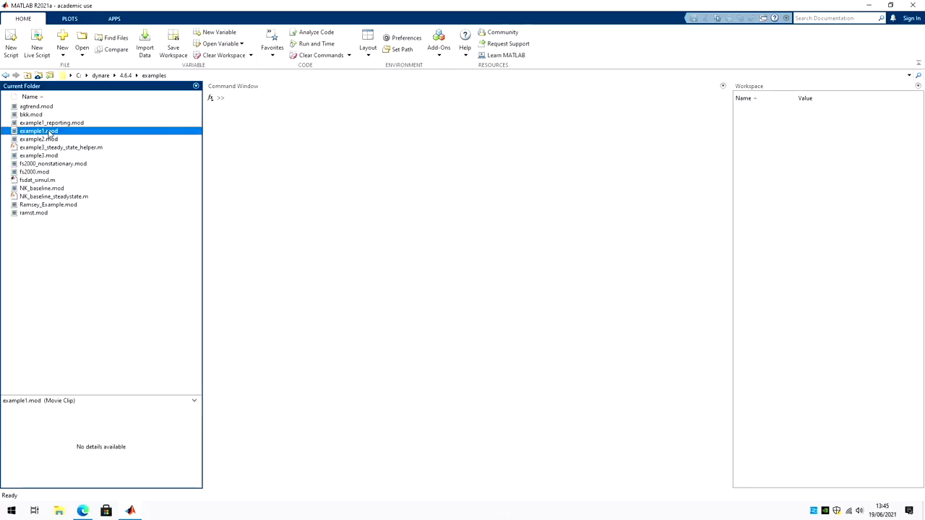
right_click(49, 132)
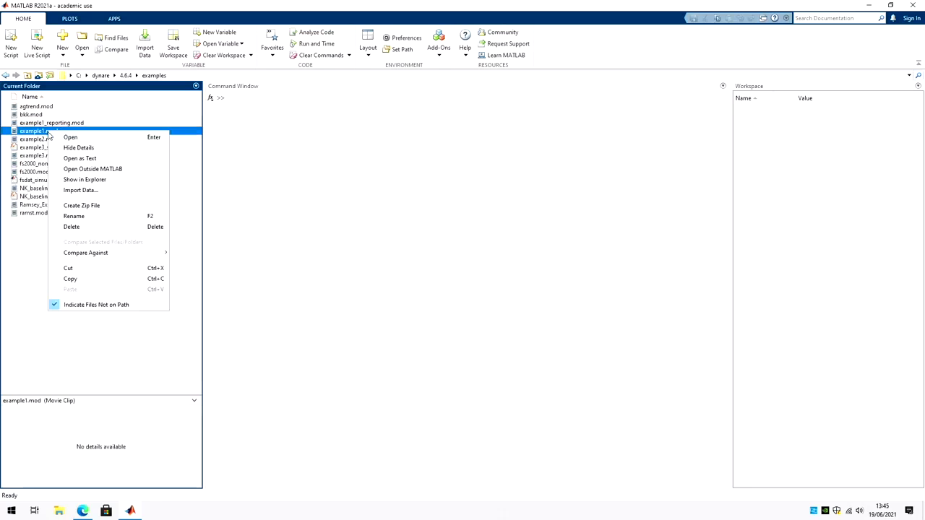
click(90, 278)
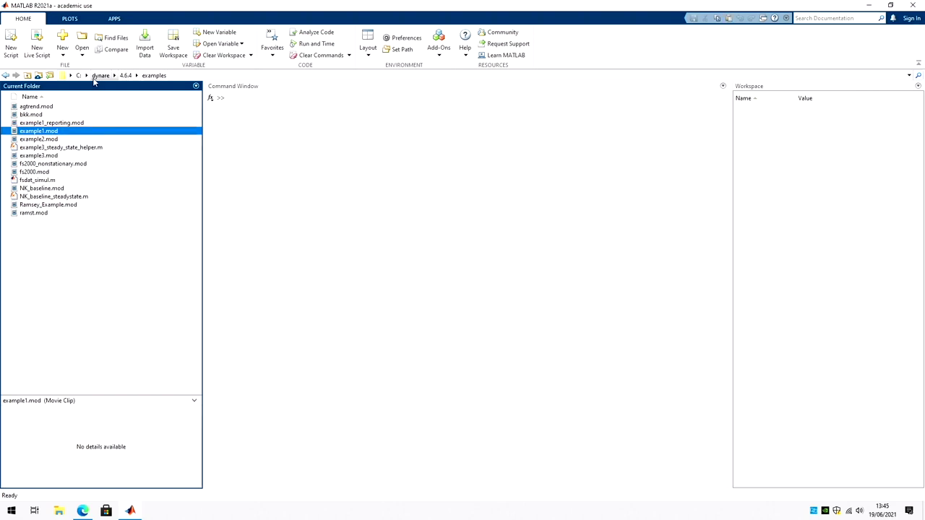
Step: Paste example1.mod into the dynare\work folder
click(97, 78)
double_click(40, 115)
right_click(64, 161)
click(106, 236)
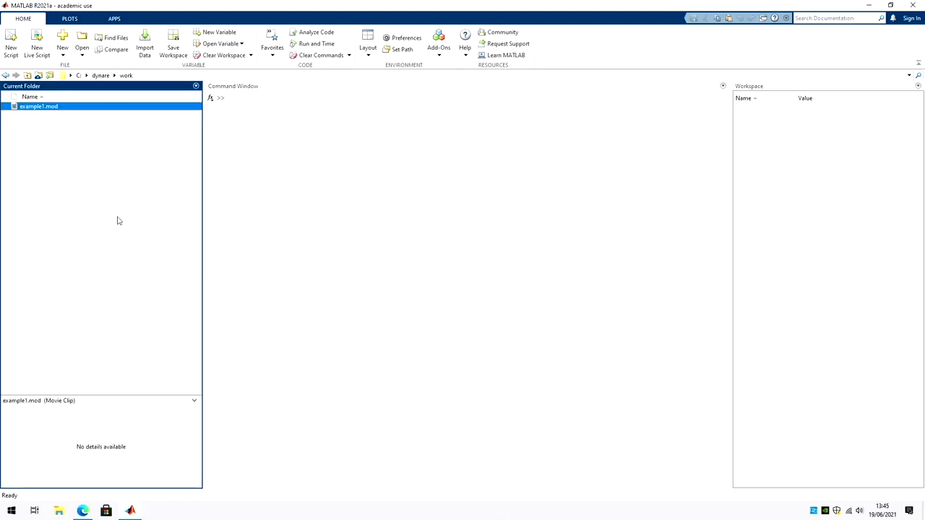
click(120, 220)
Step: Run addpath('C:\dynare\4.6.4\matlab') in the Command Window
click(303, 140)
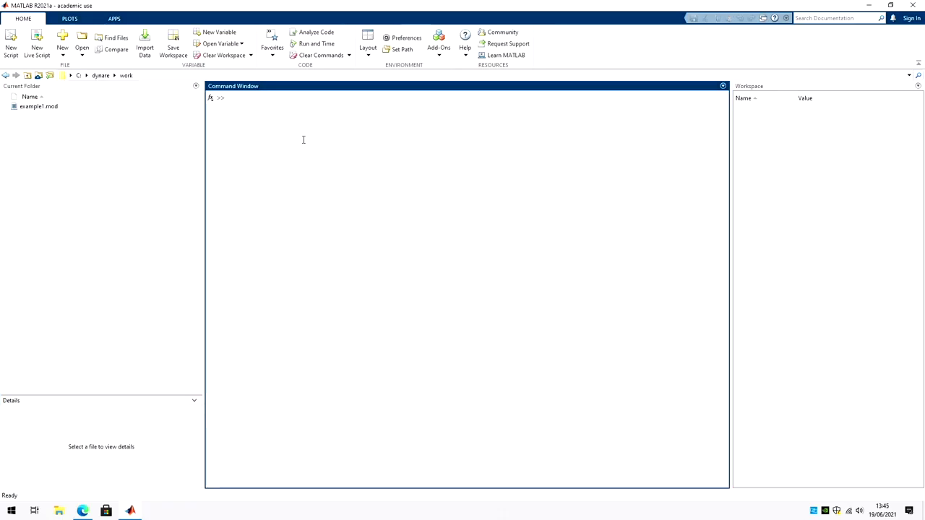
text(addpath('C:\dynare\4.6.4\matlab)
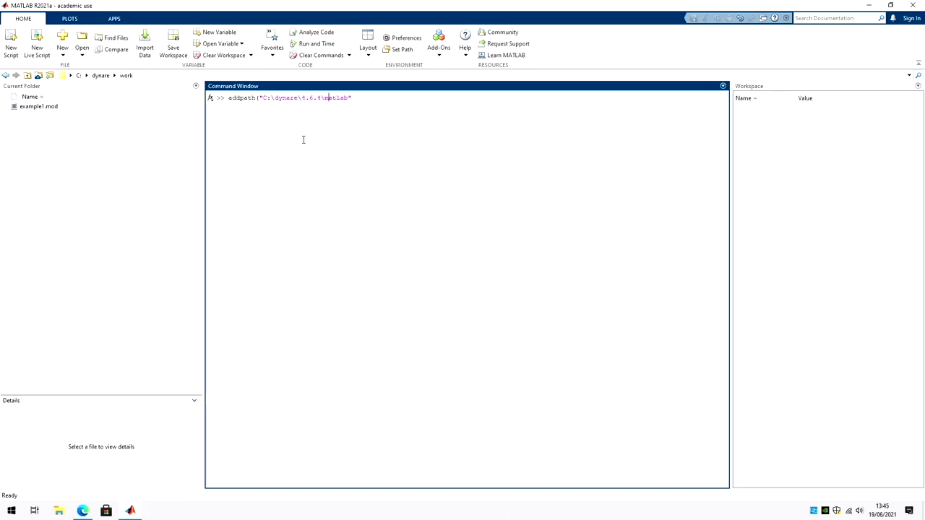
key(shift+Right)
key(shift+Right)
key(shift+Right)
key(shift+Right)
key(shift+Right)
key(End)
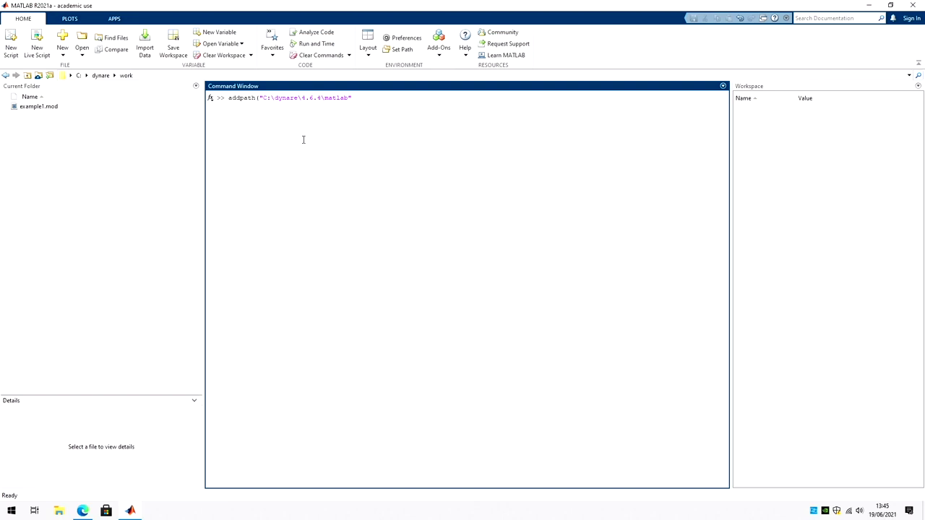
text())
key(Return)
Step: Run dynare to confirm version 4.6.4, then run 'dynare example1'
text(dynare)
key(Return)
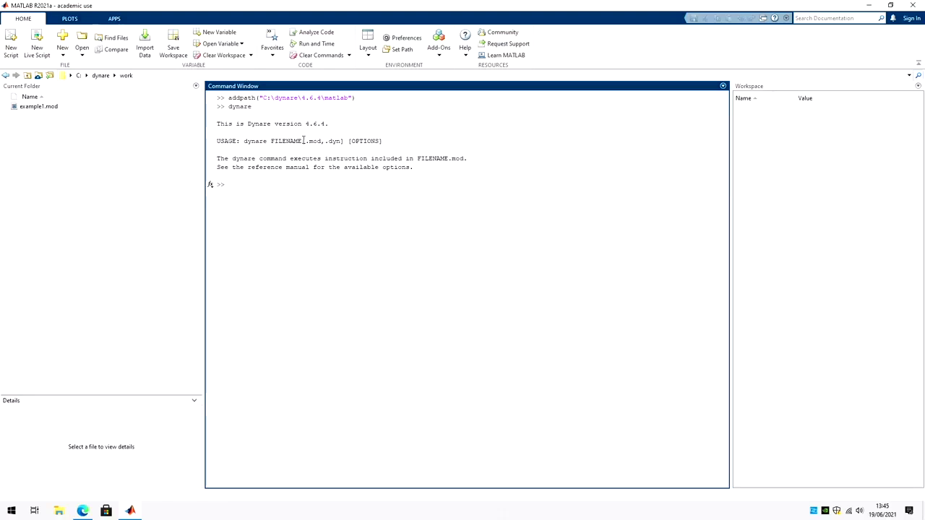
drag(266, 123, 355, 123)
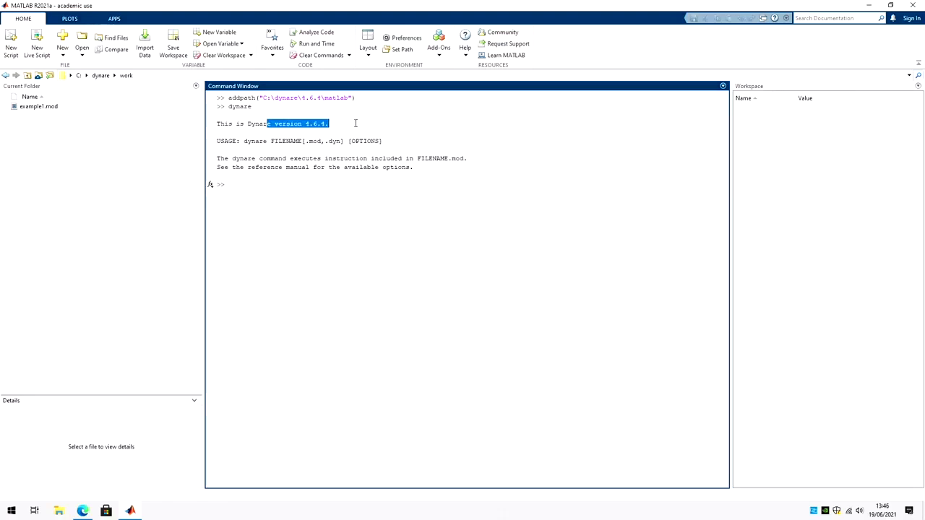
click(348, 183)
text(dy)
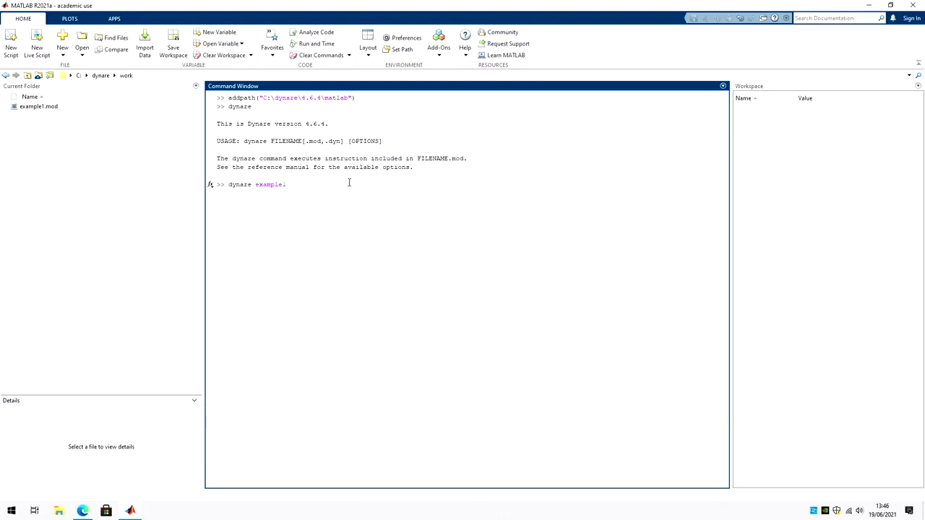
text(nare example1)
key(Return)
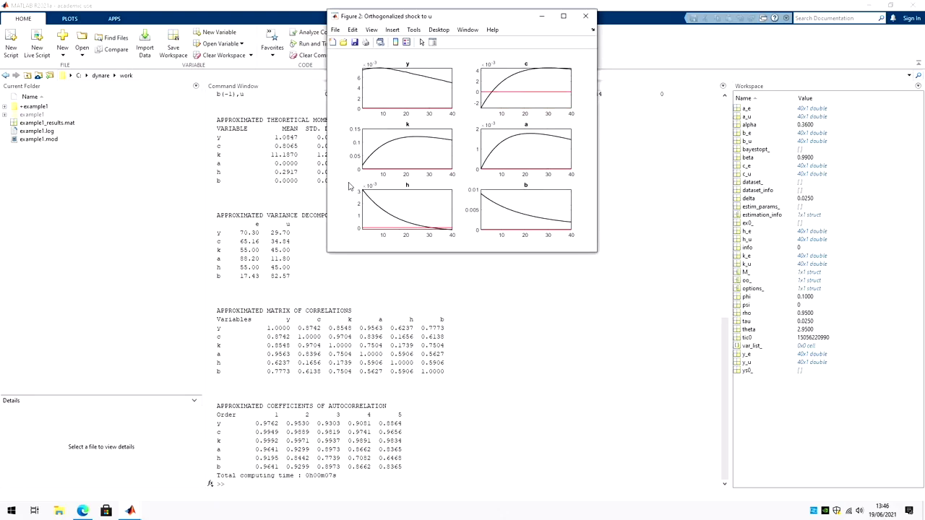
Step: Add 'mod' under Editor/Debugger > Language file extensions in Preferences, then apply and close
click(274, 129)
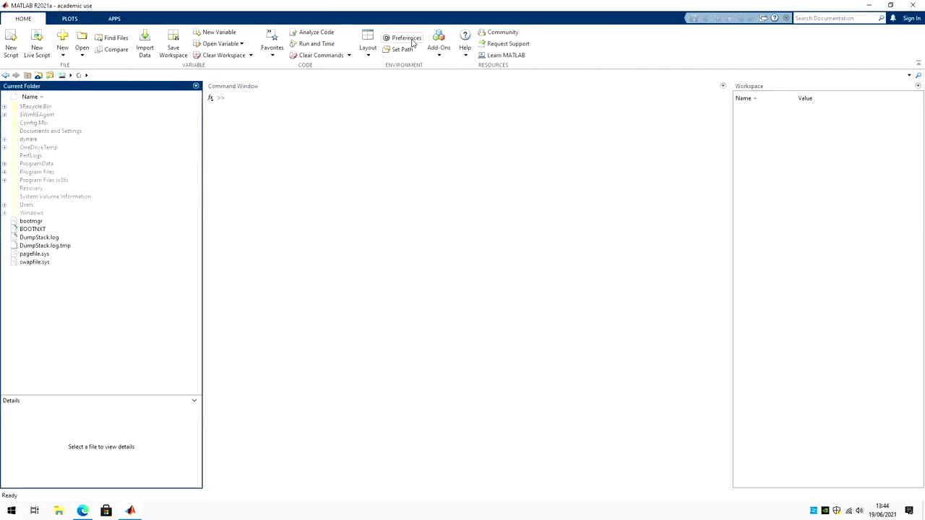
click(406, 37)
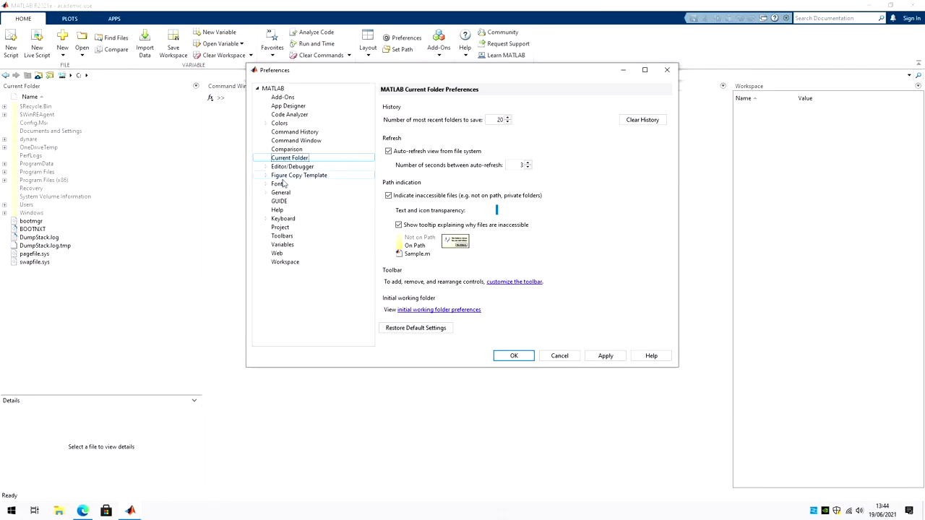
click(268, 192)
click(291, 167)
click(293, 192)
click(437, 275)
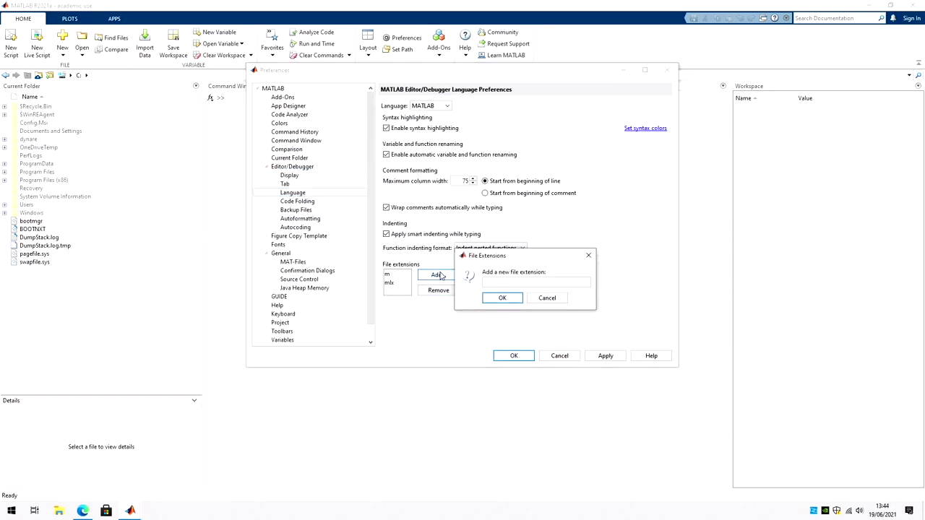
click(502, 297)
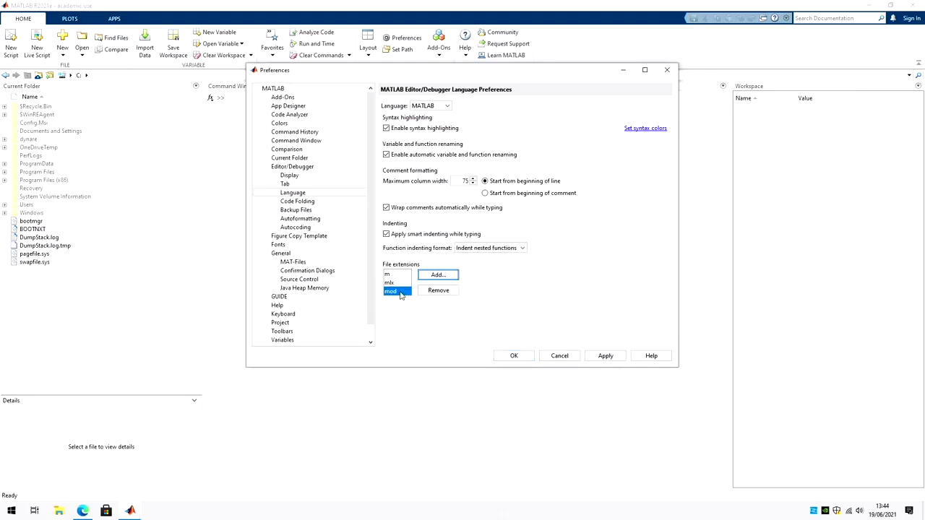
click(610, 360)
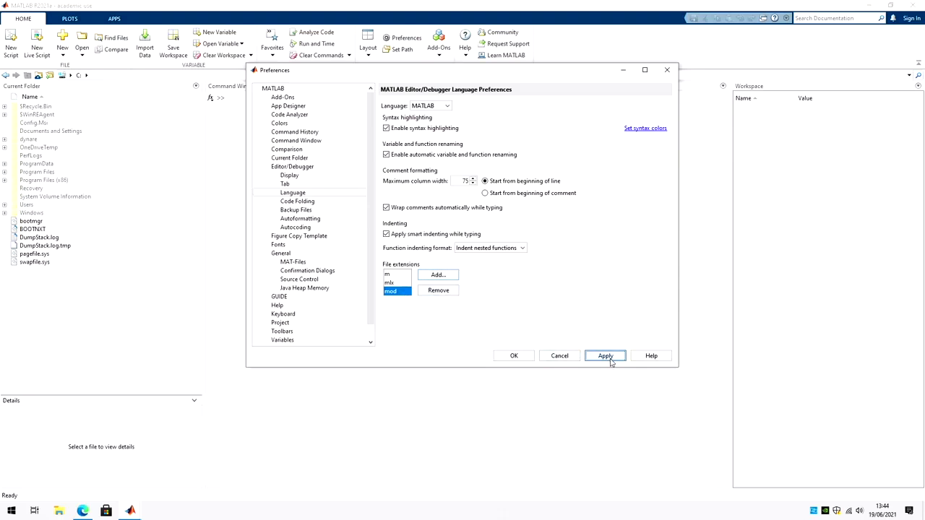
click(512, 357)
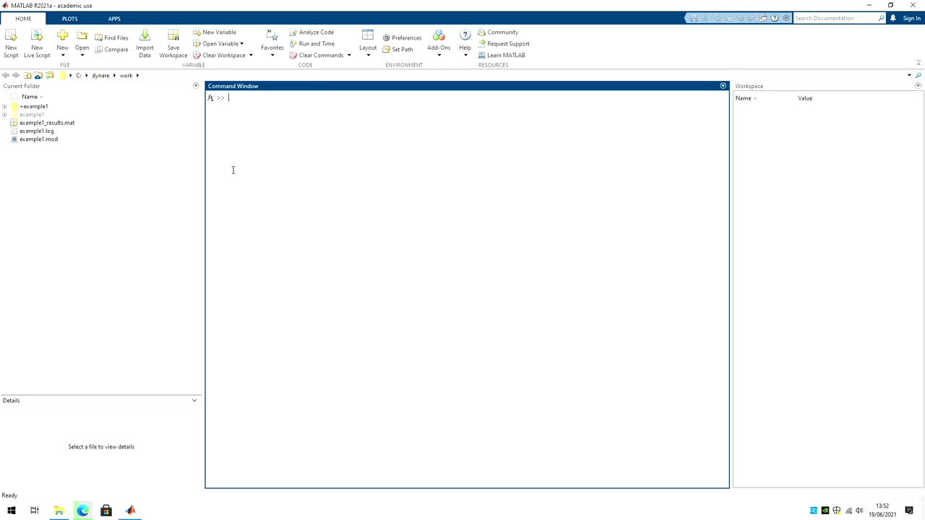
Step: Open example1.mod in the Editor and scroll down to its shocks and stoch_simul code
right_click(47, 139)
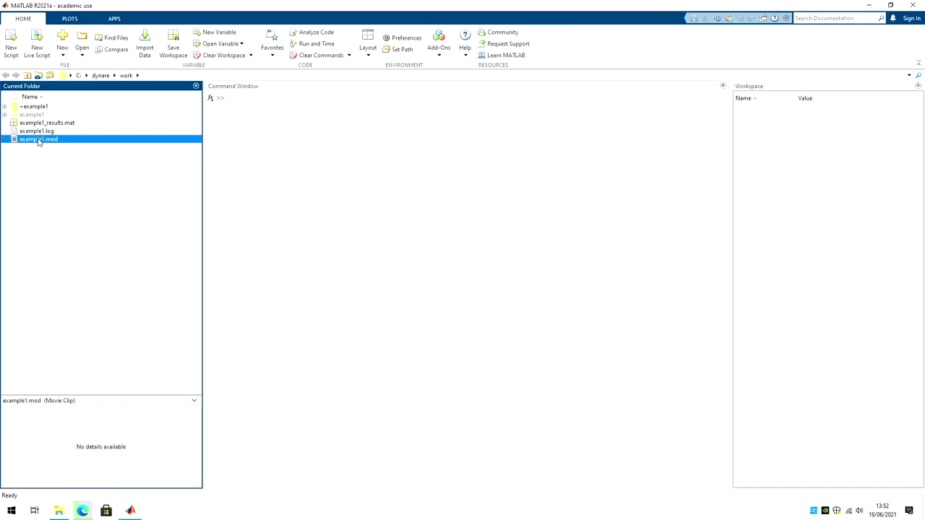
click(62, 145)
scroll(454, 228, down, 5)
scroll(454, 229, down, 5)
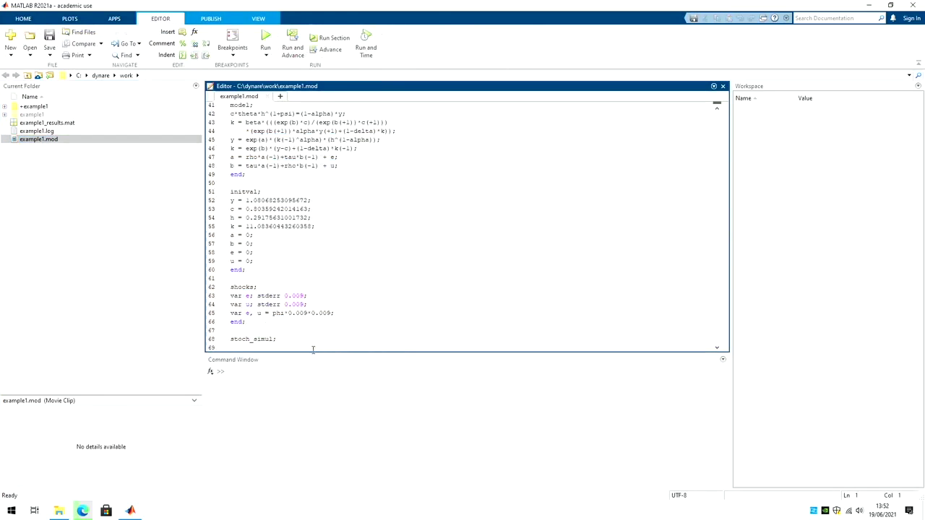